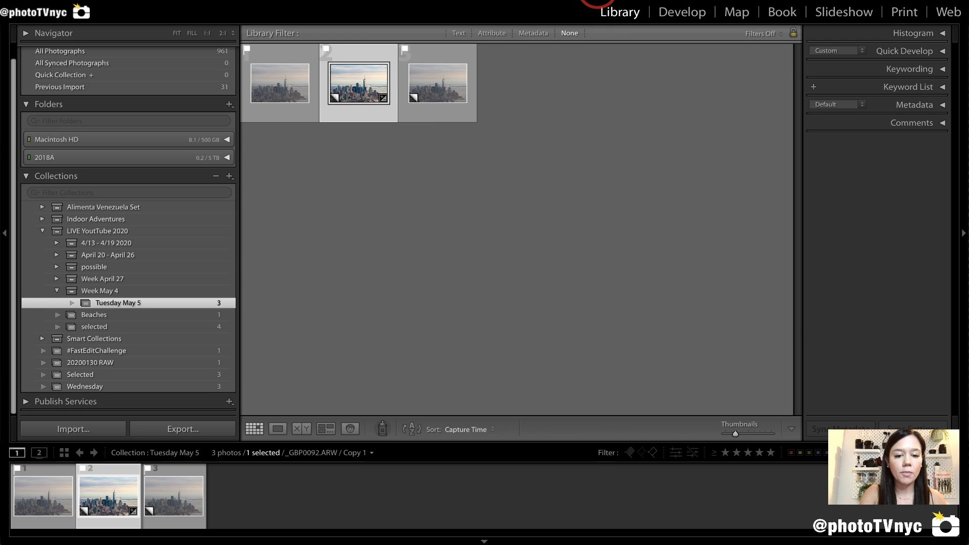
Step: Open the third photo, the unedited virtual copy, in the Develop module and show its basic adjustments
{"action": "key", "text": "d"}
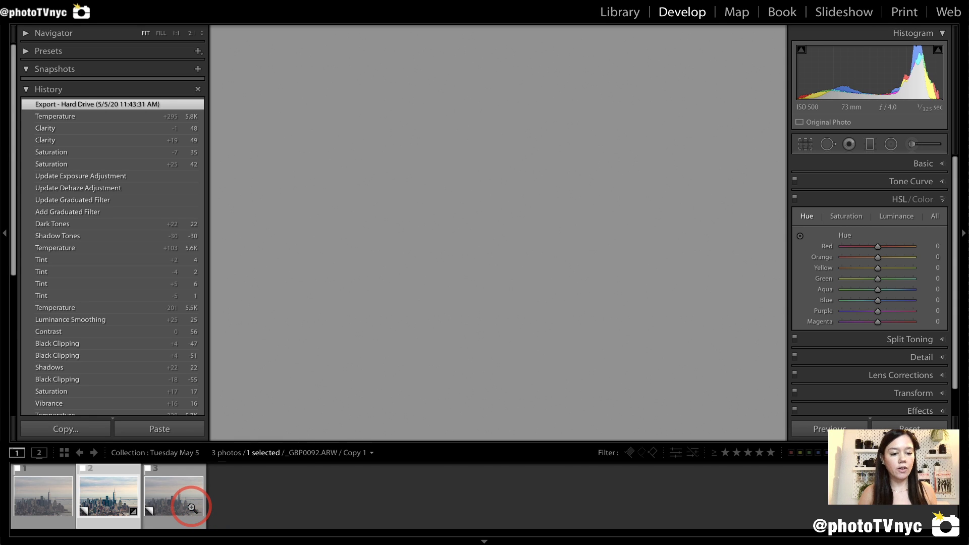
{"action": "left_click", "coordinate": [192, 509]}
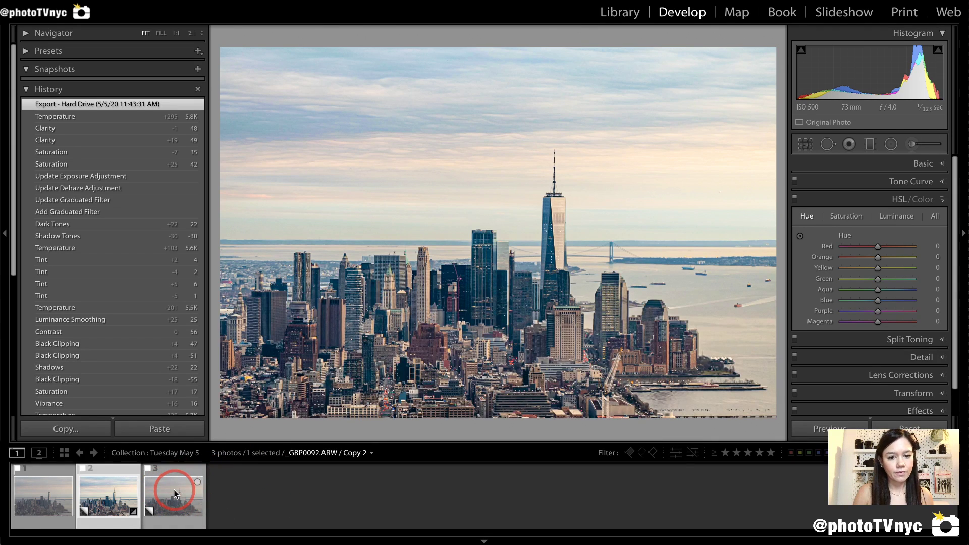
{"action": "left_click", "coordinate": [174, 489]}
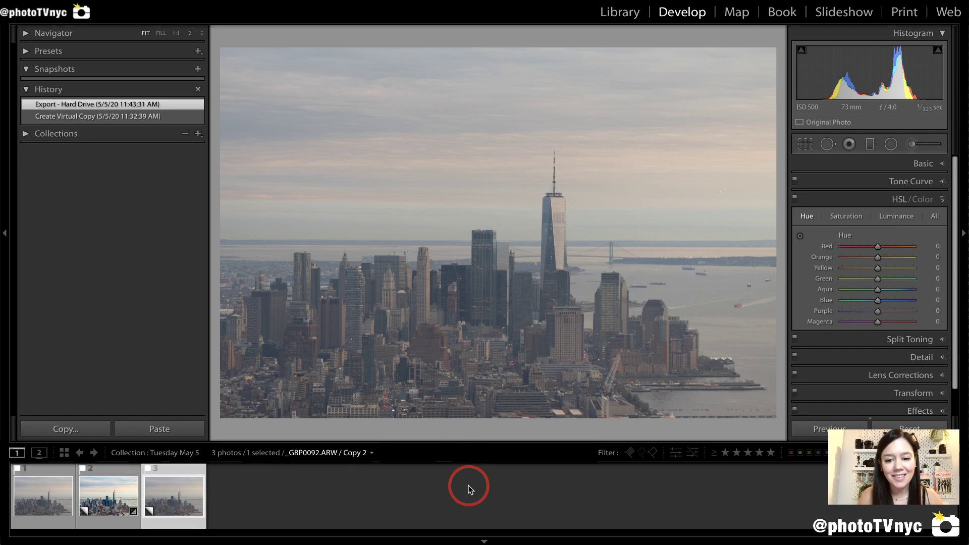
{"action": "left_click", "coordinate": [943, 199]}
{"action": "left_click", "coordinate": [943, 164]}
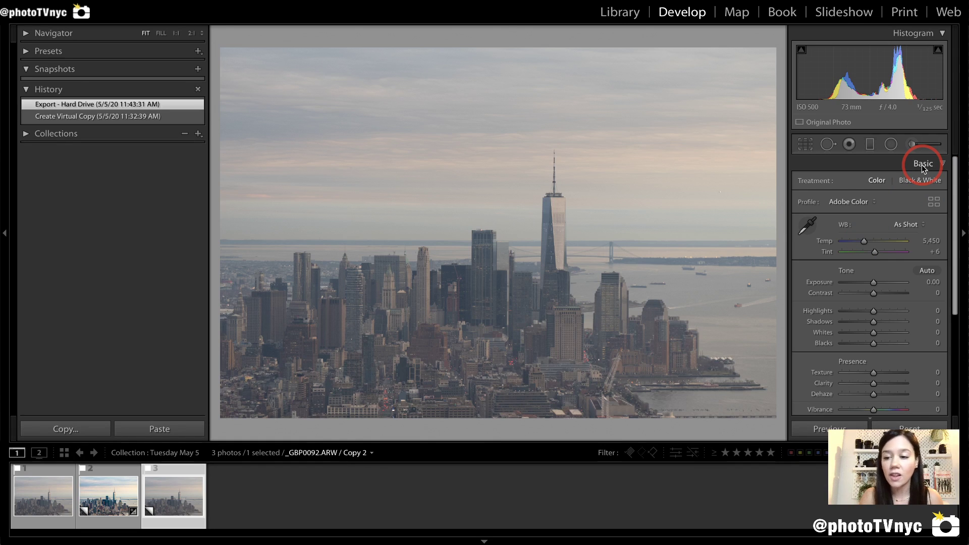
{"action": "scroll", "coordinate": [886, 223], "scroll_direction": "down", "scroll_amount": 2}
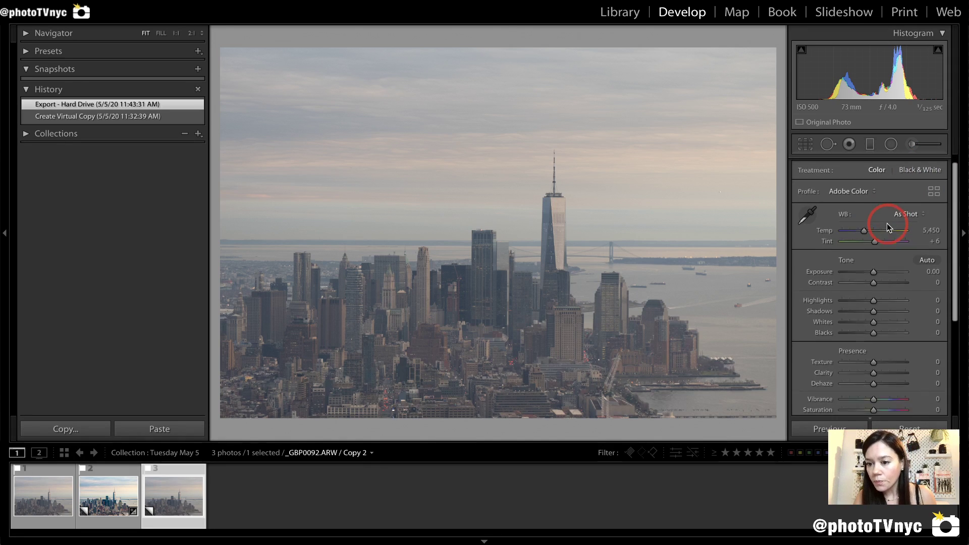
{"action": "scroll", "coordinate": [886, 223], "scroll_direction": "up", "scroll_amount": 2}
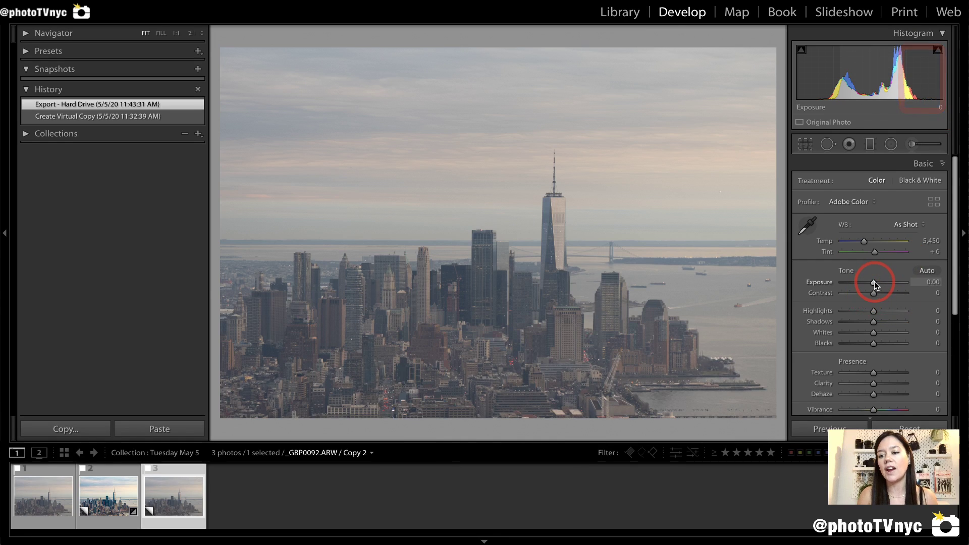
Step: Set the copy's exposure to +0.60, contrast to +41 and blacks to −29
{"action": "left_click_drag", "start_coordinate": [874, 282], "coordinate": [877, 282]}
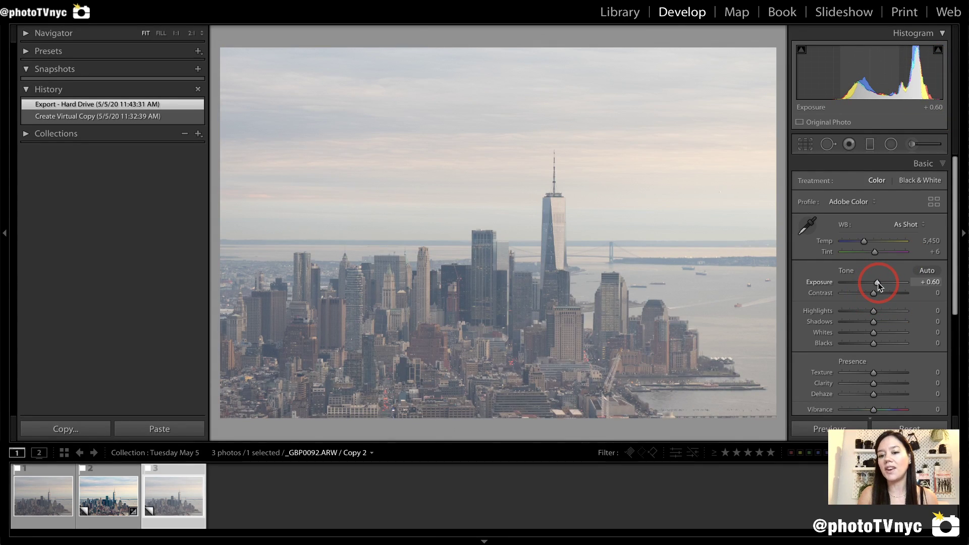
{"action": "left_click_drag", "start_coordinate": [877, 281], "coordinate": [877, 281]}
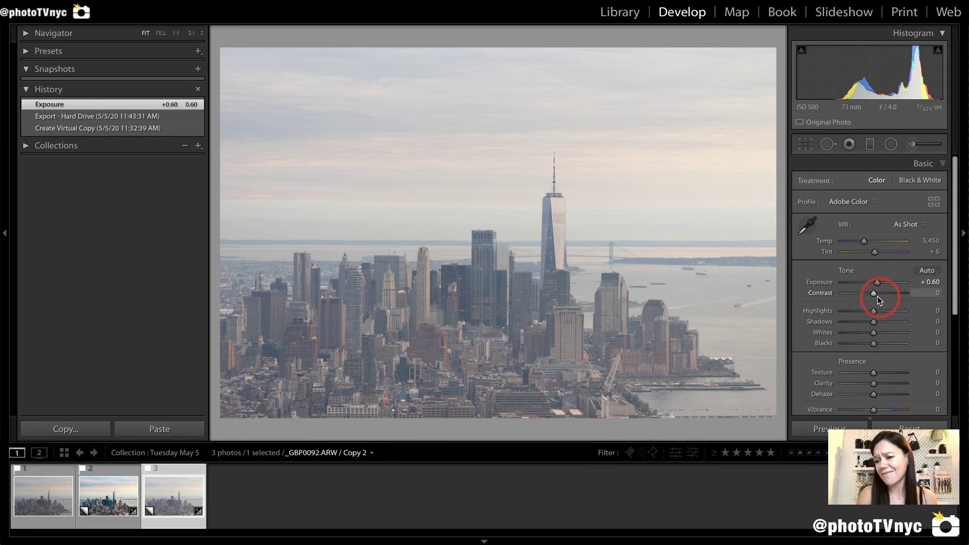
{"action": "mouse_move", "coordinate": [873, 295]}
{"action": "left_mouse_down"}
{"action": "mouse_move", "coordinate": [895, 297]}
{"action": "mouse_move", "coordinate": [887, 293]}
{"action": "left_mouse_up"}
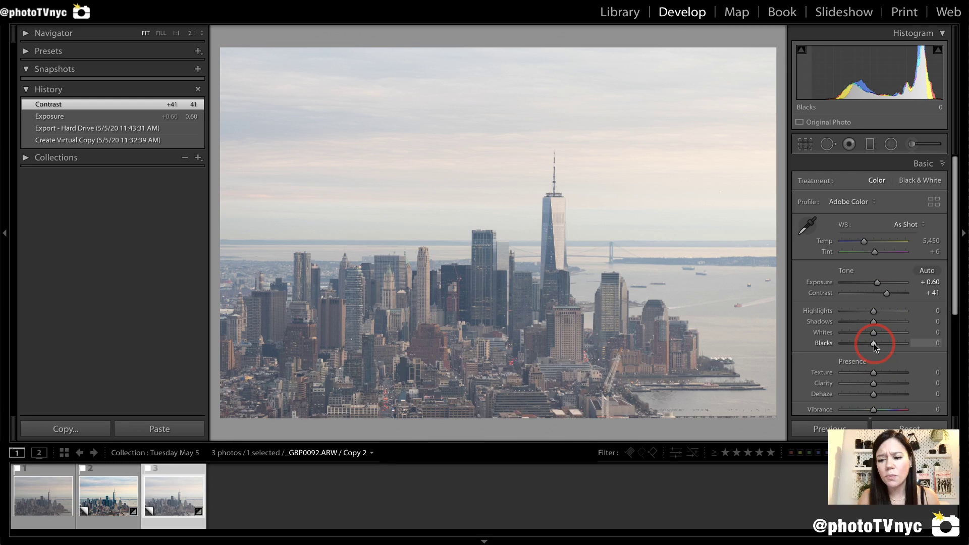
{"action": "left_click_drag", "start_coordinate": [873, 344], "coordinate": [865, 347]}
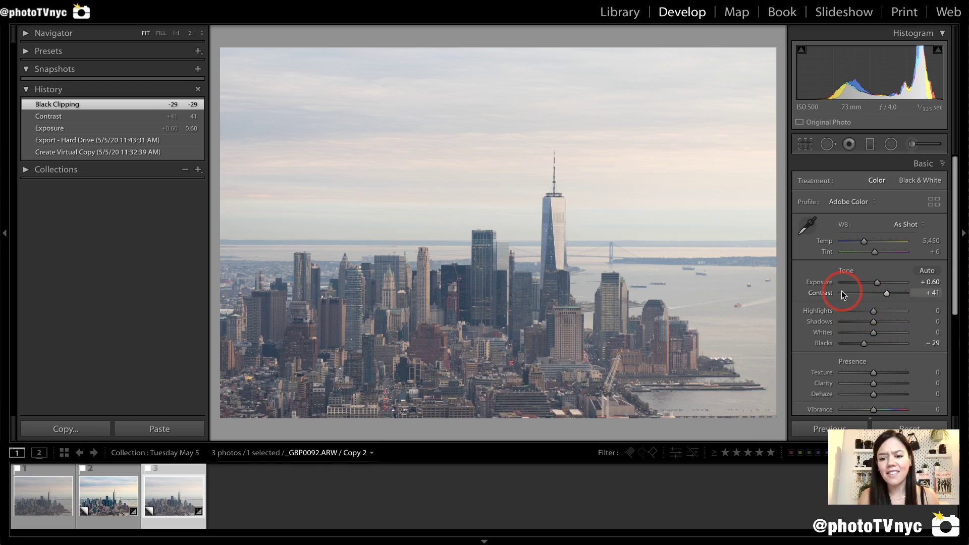
Step: Refine the tone with exposure at +0.25, contrast at +46 and blacks at −50
{"action": "scroll", "coordinate": [877, 292], "scroll_direction": "down", "scroll_amount": 3}
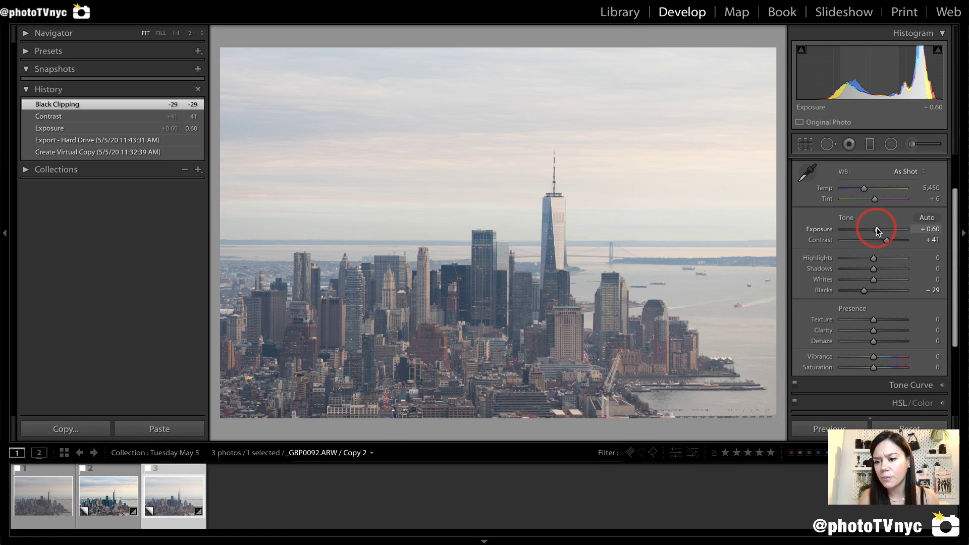
{"action": "left_click_drag", "start_coordinate": [877, 228], "coordinate": [888, 241]}
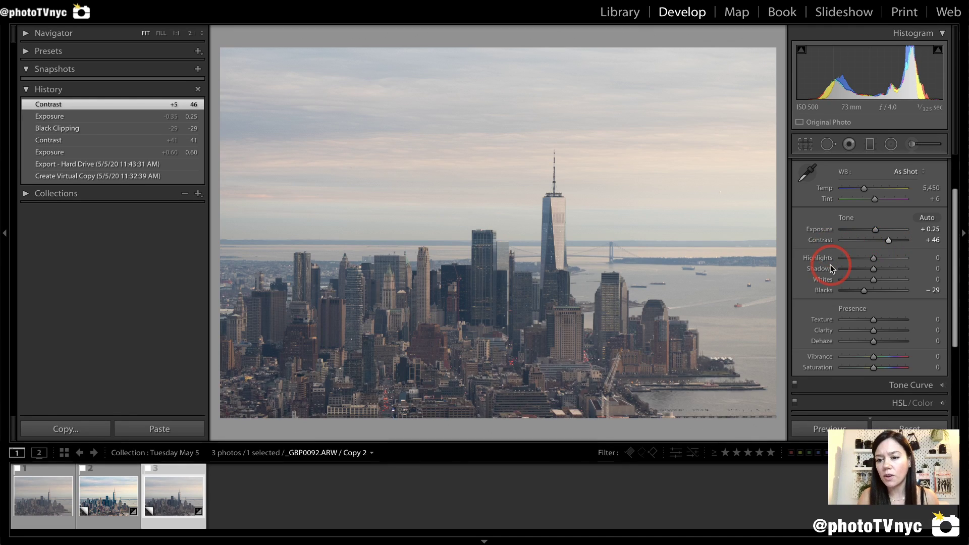
{"action": "scroll", "coordinate": [826, 264], "scroll_direction": "down", "scroll_amount": 1}
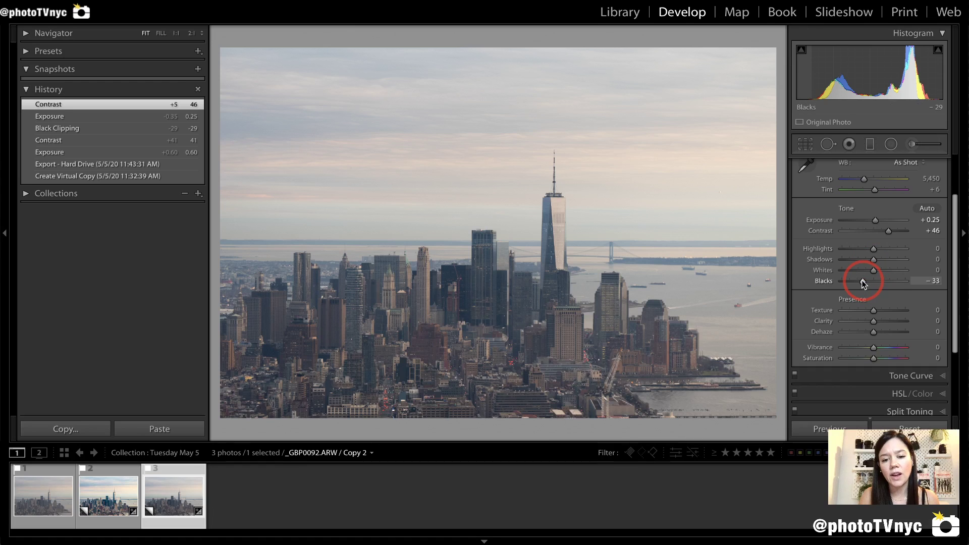
{"action": "left_click_drag", "start_coordinate": [861, 280], "coordinate": [858, 281]}
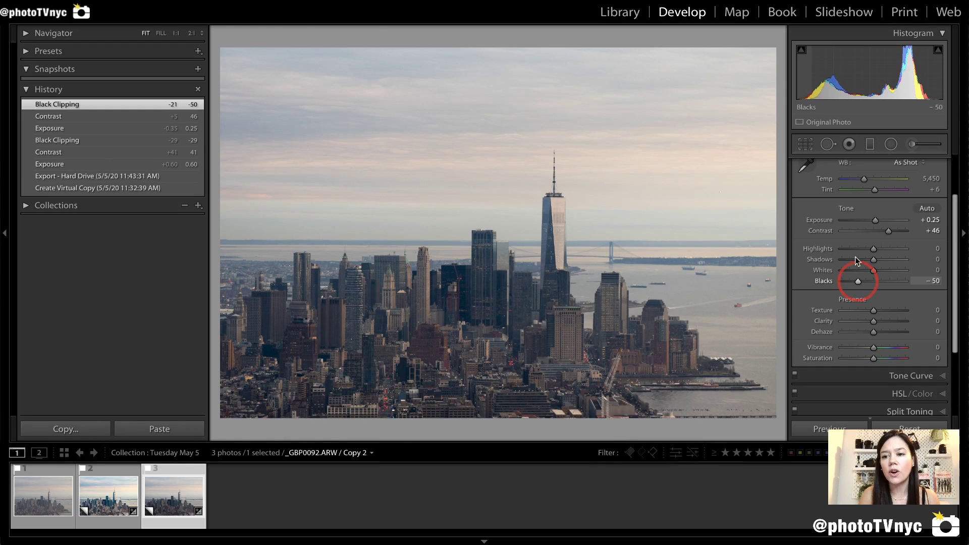
Step: Raise the exposure to +0.85 and compare the edited copy with the unedited original photo
{"action": "left_click_drag", "start_coordinate": [801, 73], "coordinate": [801, 72]}
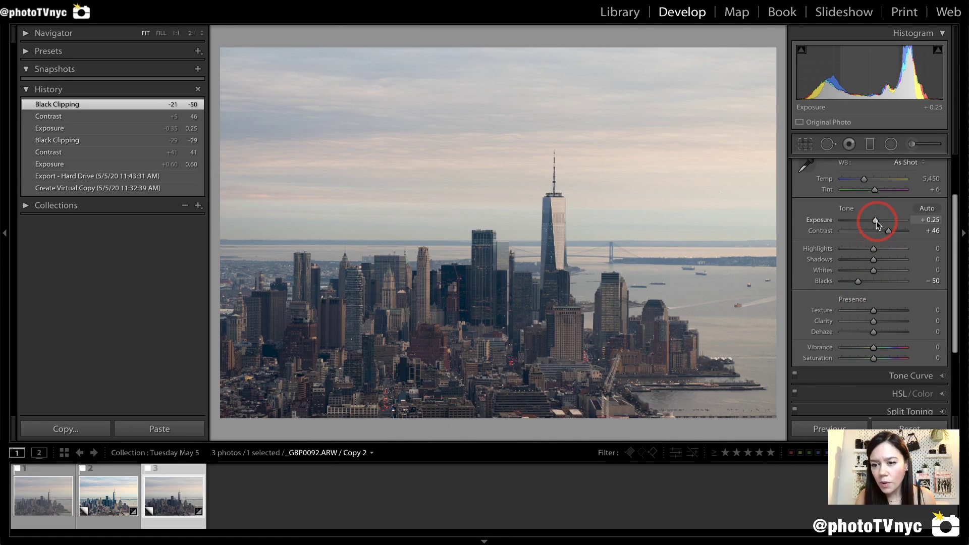
{"action": "left_click_drag", "start_coordinate": [876, 220], "coordinate": [880, 220]}
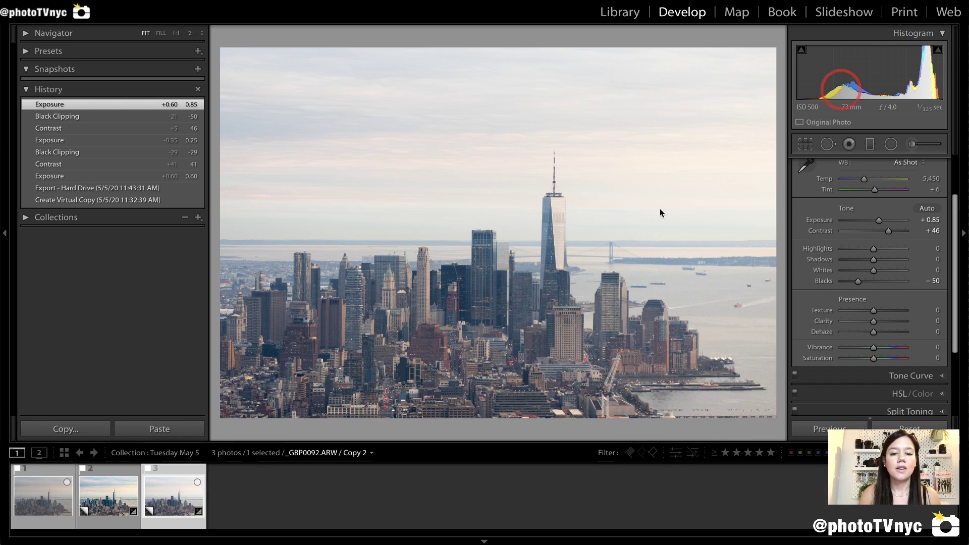
{"action": "left_click", "coordinate": [43, 500]}
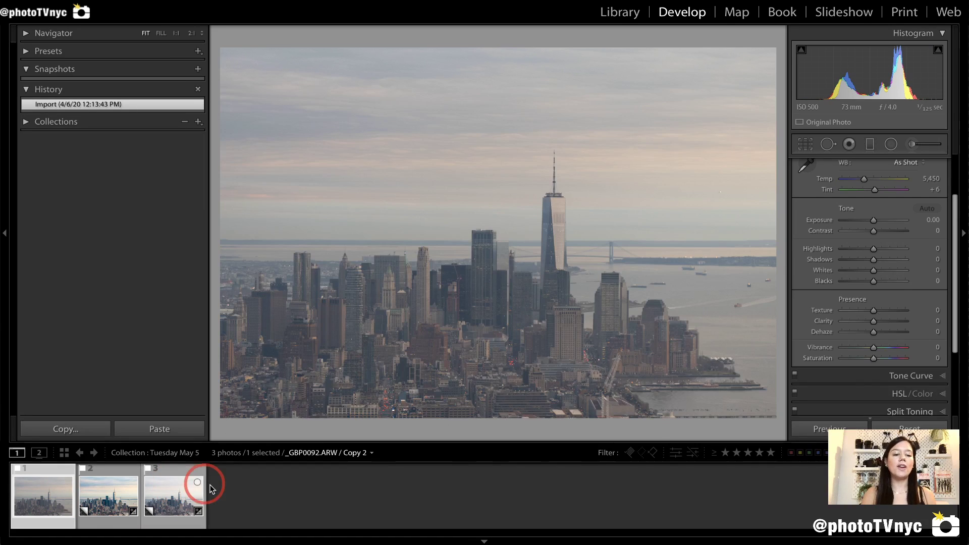
{"action": "left_click", "coordinate": [179, 500]}
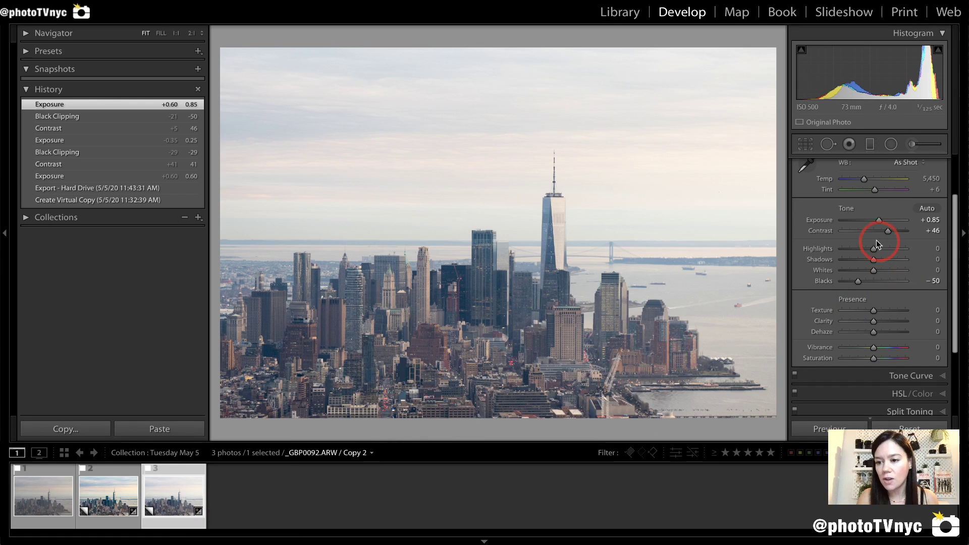
Step: Cut the haze over the skyline by setting dehaze to +16 and clarity to +19
{"action": "scroll", "coordinate": [870, 243], "scroll_direction": "down", "scroll_amount": 3}
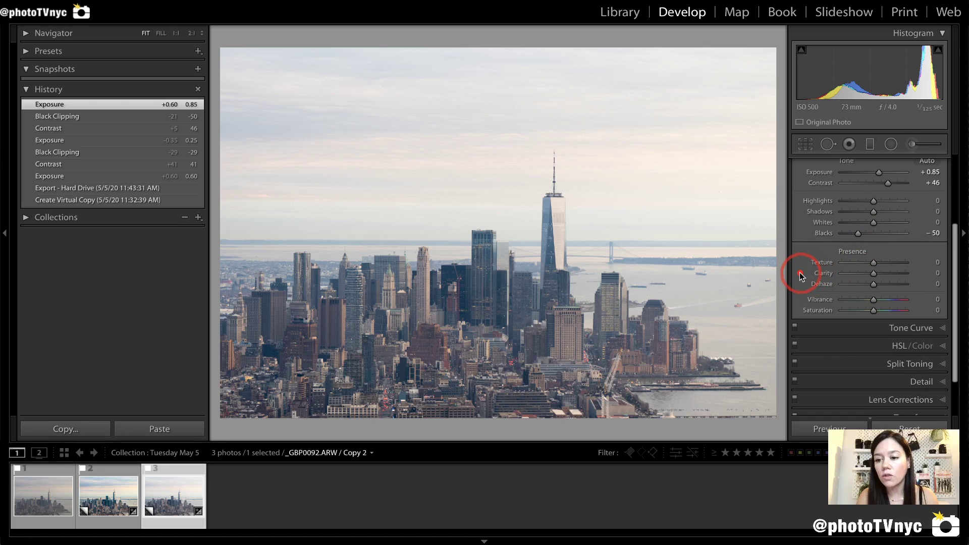
{"action": "left_click_drag", "start_coordinate": [796, 271], "coordinate": [930, 295]}
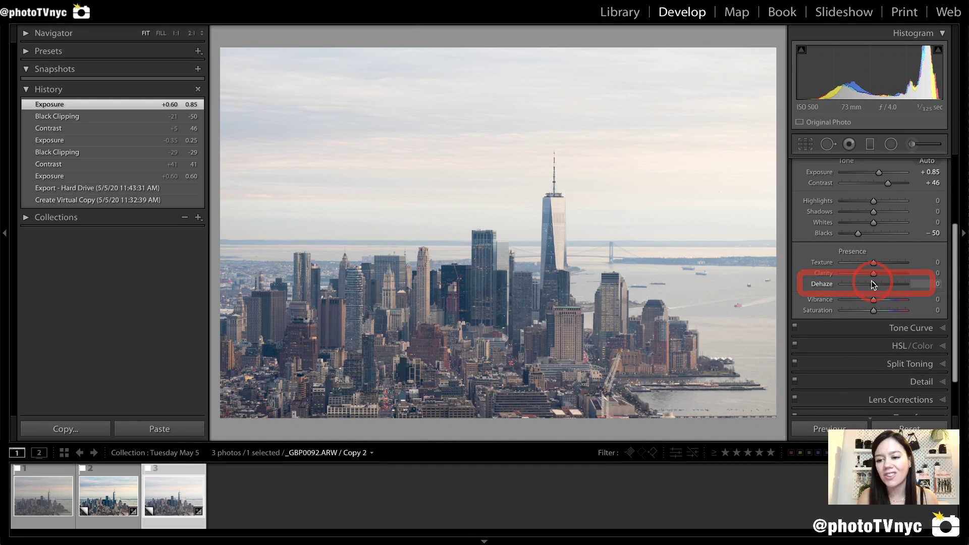
{"action": "mouse_move", "coordinate": [873, 283]}
{"action": "left_mouse_down"}
{"action": "mouse_move", "coordinate": [892, 285]}
{"action": "mouse_move", "coordinate": [877, 284]}
{"action": "left_mouse_up"}
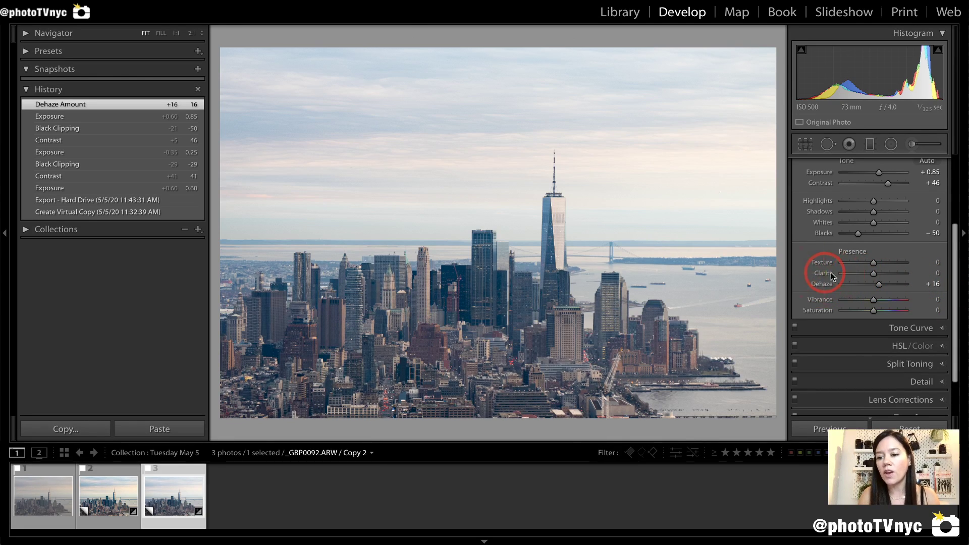
{"action": "left_click_drag", "start_coordinate": [867, 277], "coordinate": [879, 277]}
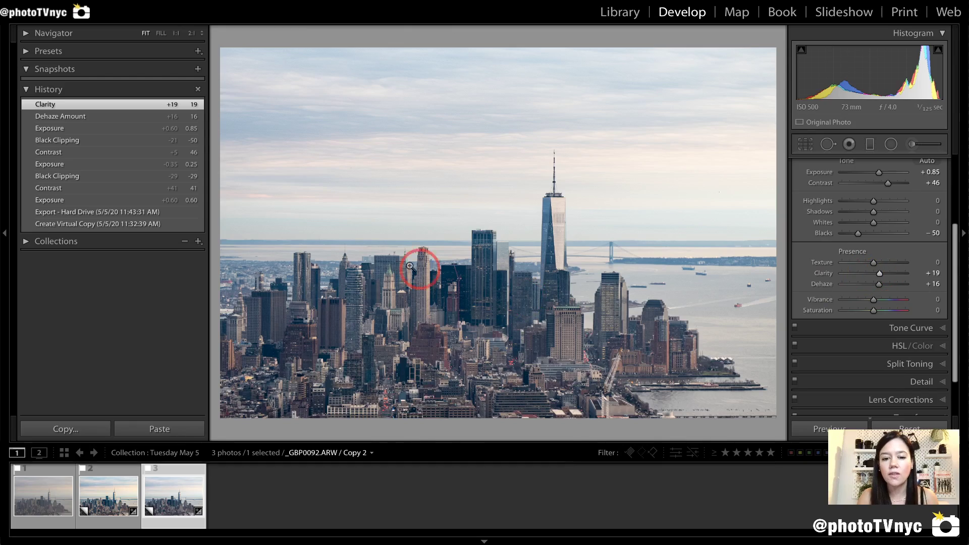
Step: Bring out the fine detail of the buildings by setting texture to +34
{"action": "left_click", "coordinate": [458, 303]}
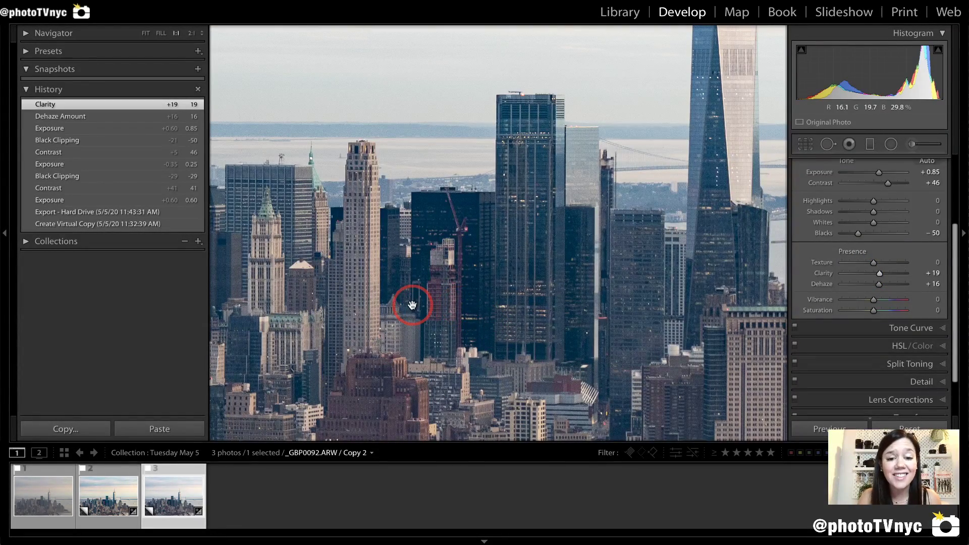
{"action": "left_click_drag", "start_coordinate": [413, 303], "coordinate": [559, 234]}
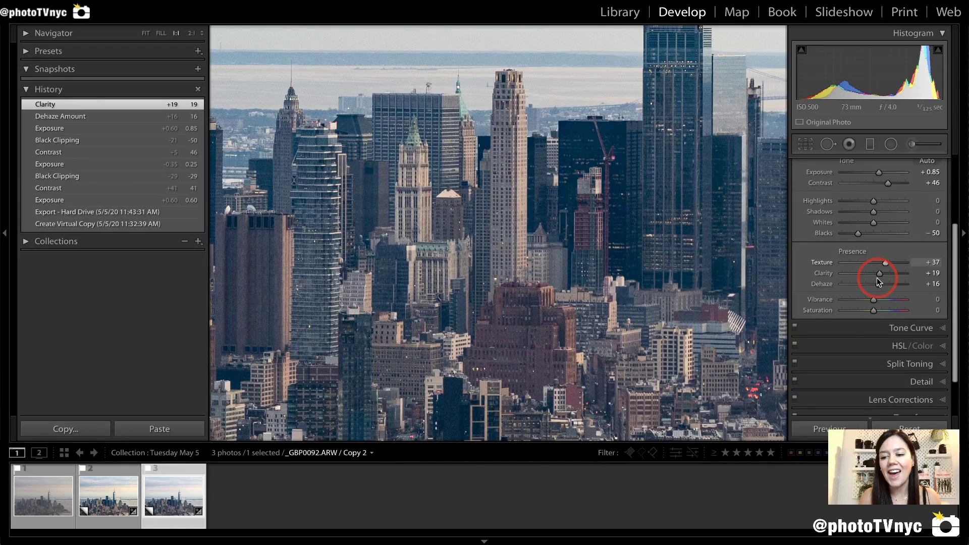
{"action": "left_click", "coordinate": [886, 262]}
{"action": "left_click_drag", "start_coordinate": [887, 263], "coordinate": [886, 263]}
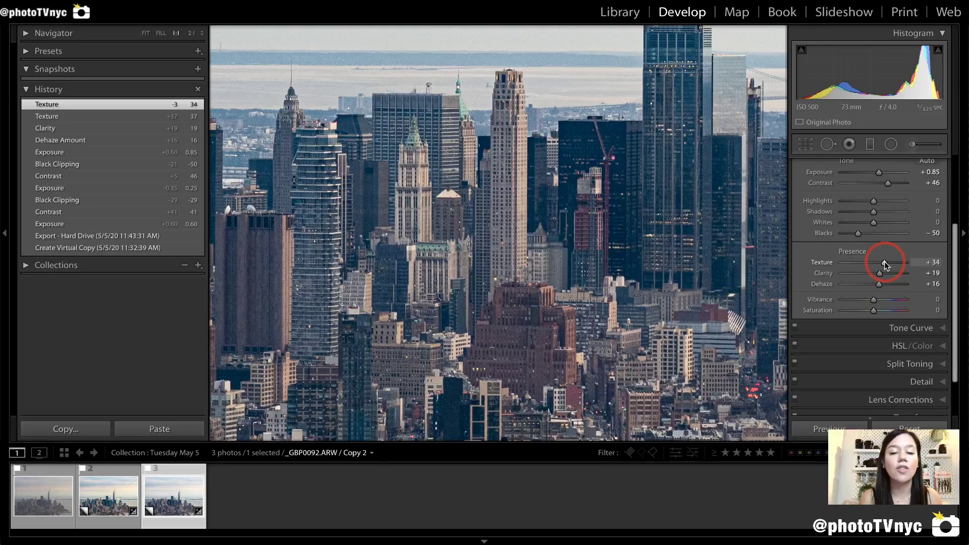
{"action": "left_click", "coordinate": [548, 249]}
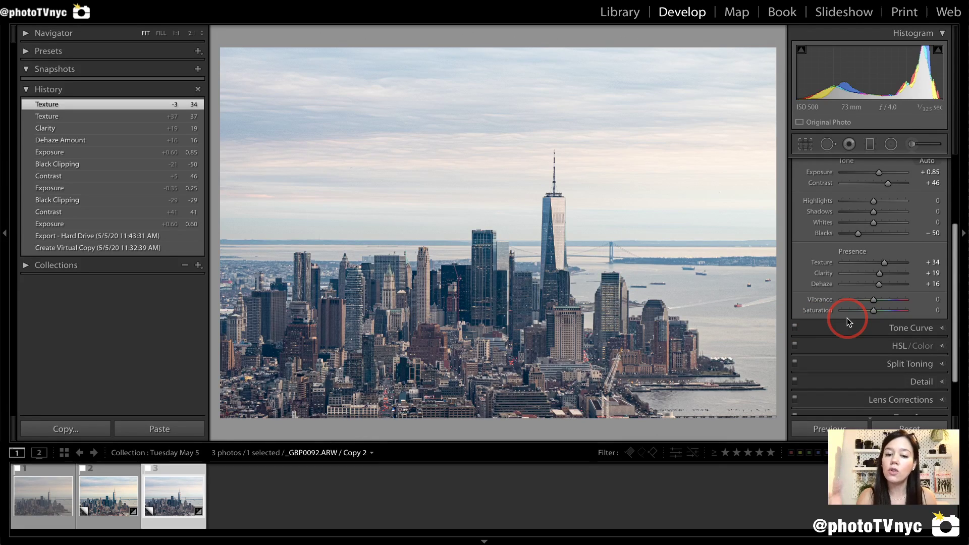
Step: Boost the photo's colours with vibrance at +16 and saturation at +13
{"action": "scroll", "coordinate": [847, 318], "scroll_direction": "down", "scroll_amount": 2}
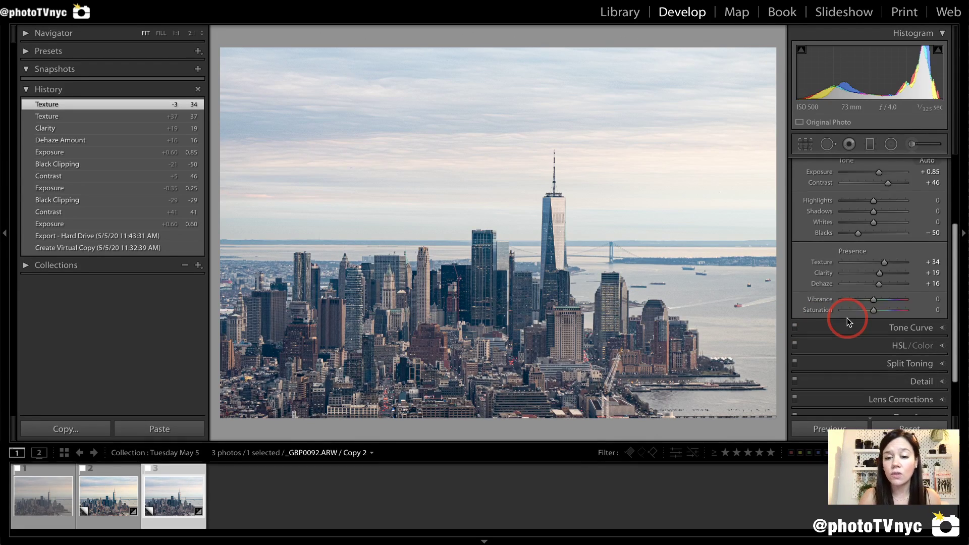
{"action": "scroll", "coordinate": [846, 317], "scroll_direction": "down", "scroll_amount": 3}
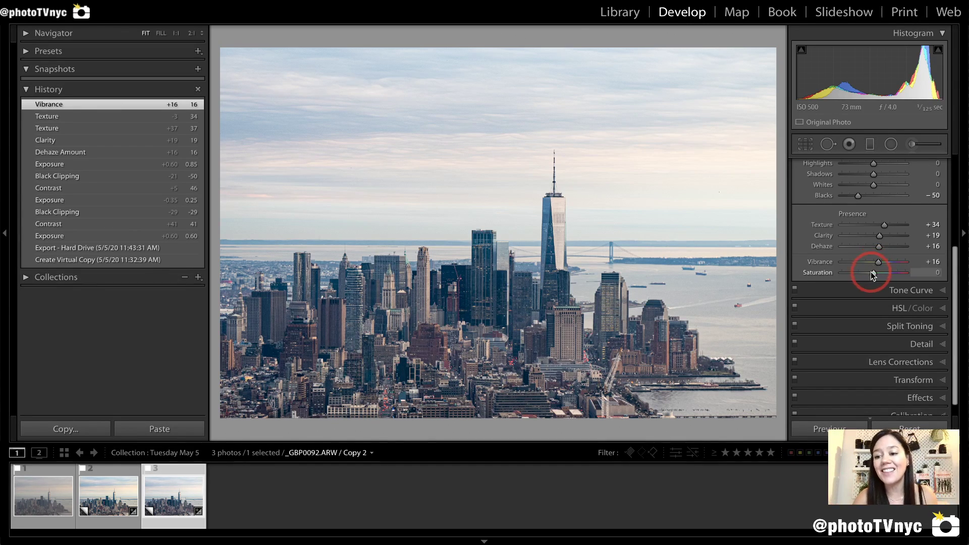
{"action": "left_click_drag", "start_coordinate": [873, 274], "coordinate": [876, 273]}
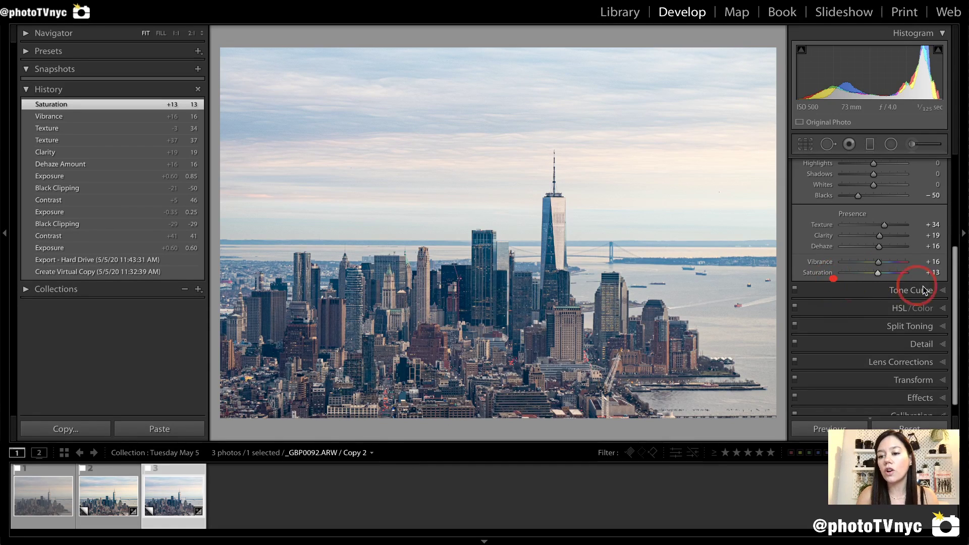
Step: Lower the tone curve's Shadows region to −31, resetting it once to compare the effect on the buildings
{"action": "left_click", "coordinate": [907, 288]}
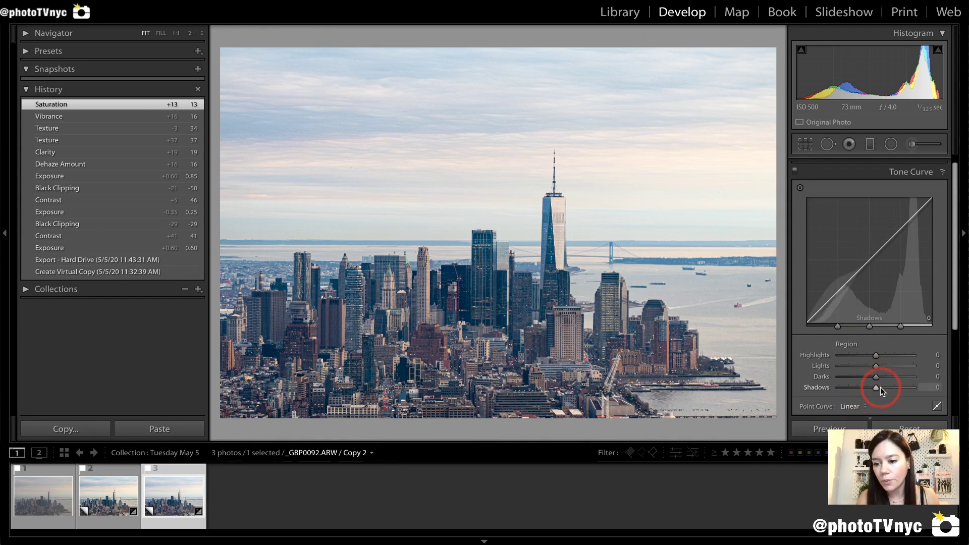
{"action": "left_click_drag", "start_coordinate": [876, 389], "coordinate": [868, 388]}
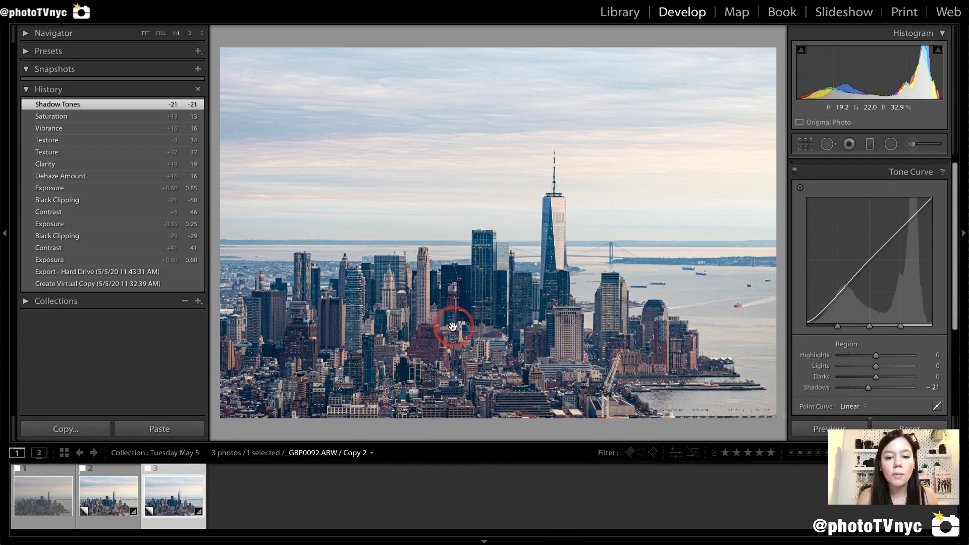
{"action": "left_click_drag", "start_coordinate": [450, 324], "coordinate": [454, 277]}
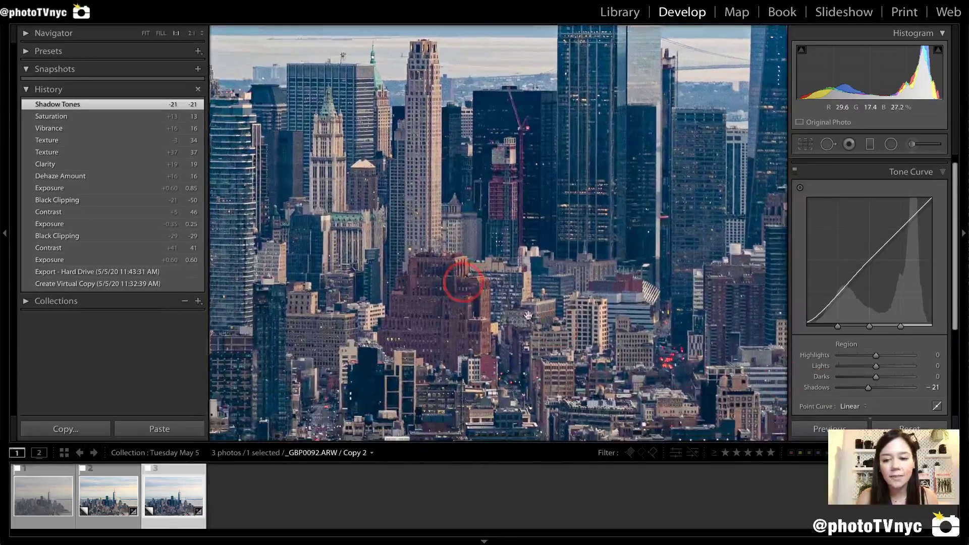
{"action": "double_click", "coordinate": [814, 387]}
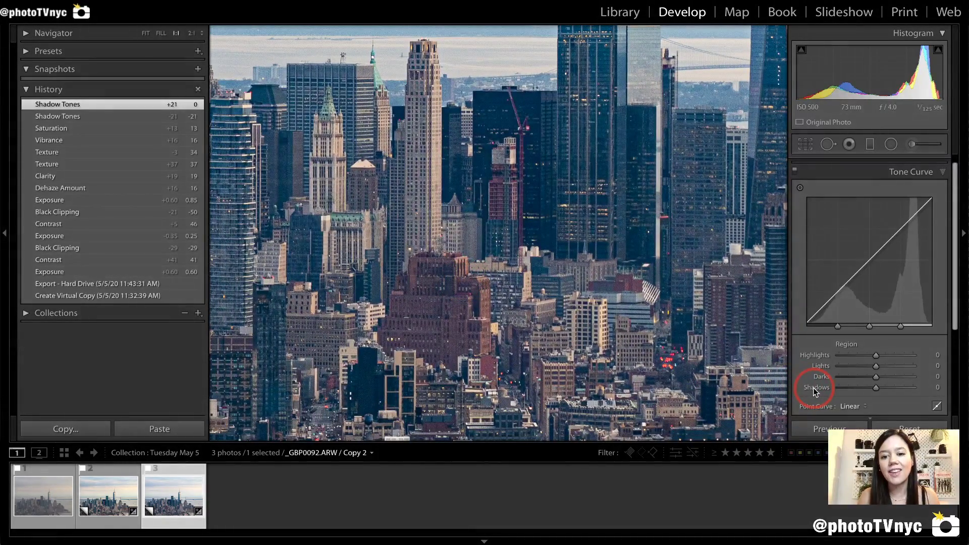
{"action": "left_click", "coordinate": [865, 386]}
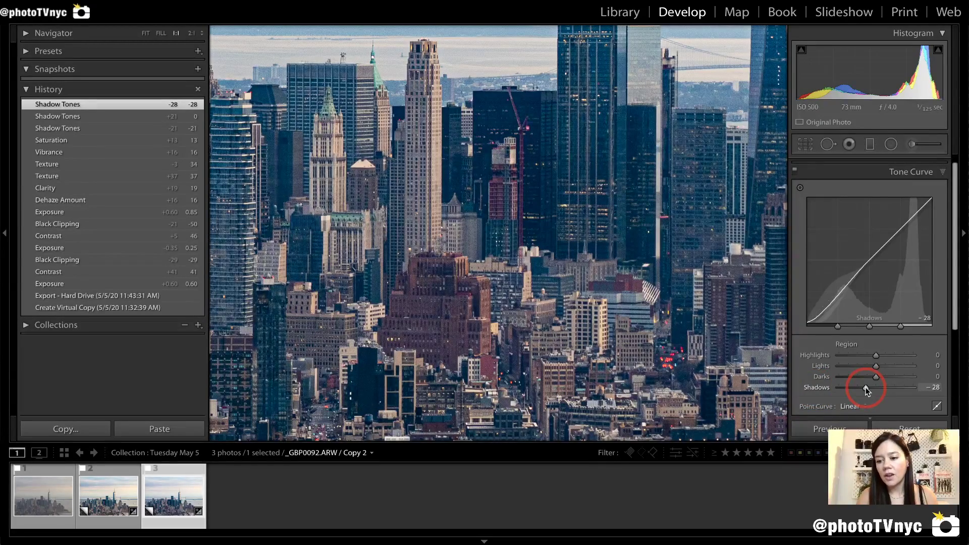
{"action": "left_click_drag", "start_coordinate": [865, 388], "coordinate": [865, 389]}
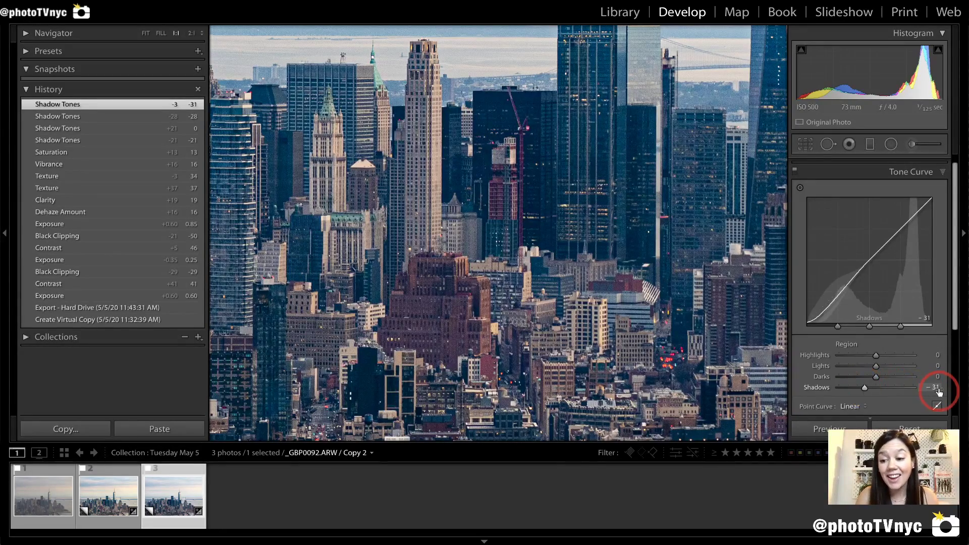
Step: Set the tone curve's Darks region to +37 and its Shadows region to −46
{"action": "left_click", "coordinate": [532, 297]}
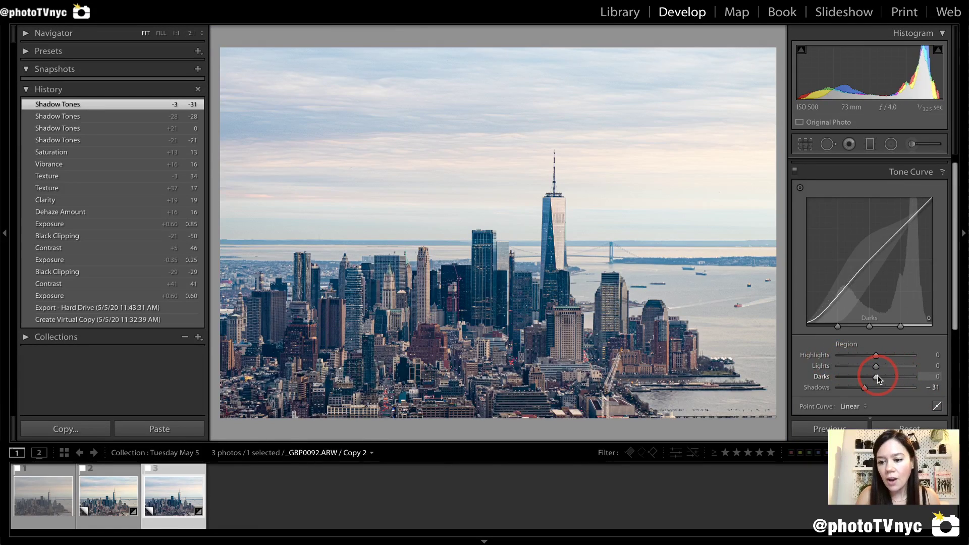
{"action": "left_click_drag", "start_coordinate": [876, 376], "coordinate": [889, 377]}
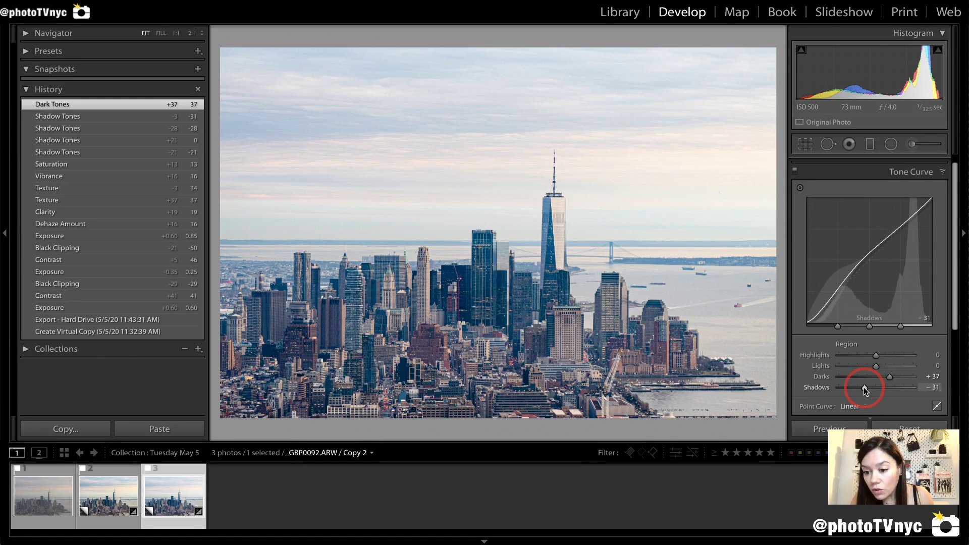
{"action": "left_click_drag", "start_coordinate": [864, 387], "coordinate": [859, 387]}
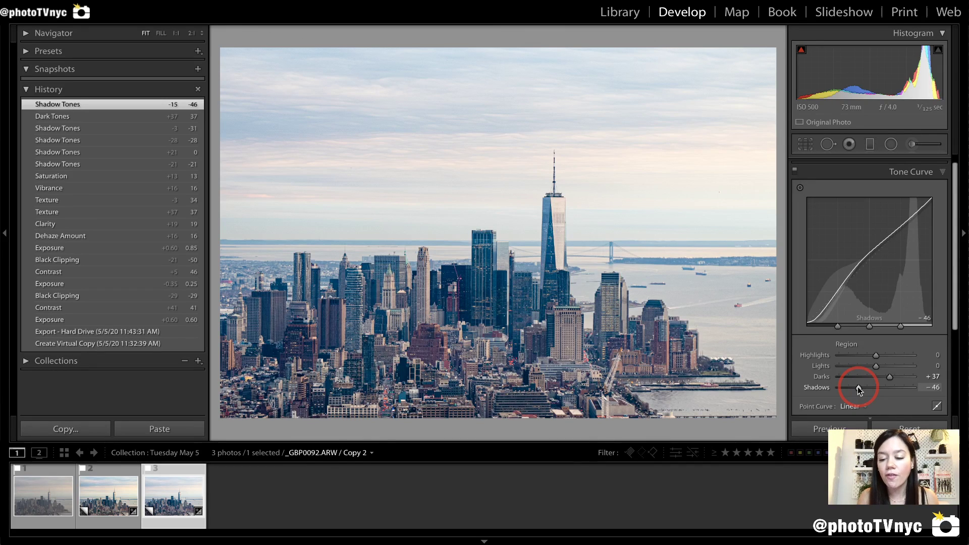
Step: Try the tone curve's Darks region at −54, inspect the dark buildings up close, and reset it before raising it to +59
{"action": "left_click_drag", "start_coordinate": [889, 377], "coordinate": [856, 377]}
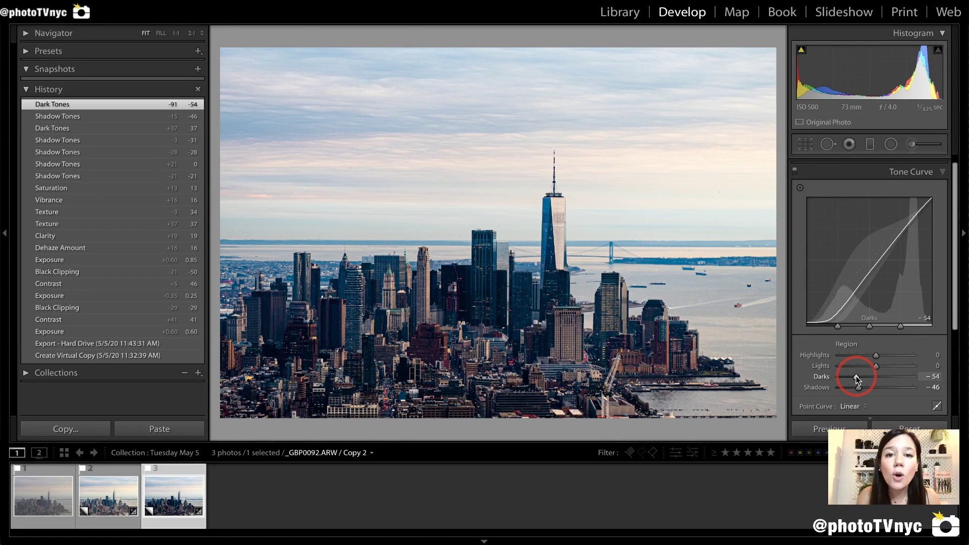
{"action": "left_click", "coordinate": [466, 287]}
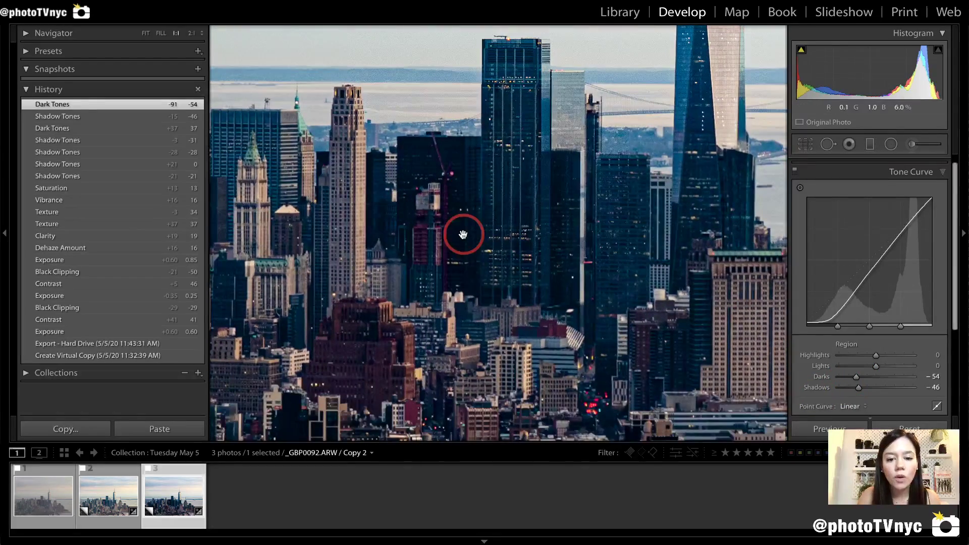
{"action": "mouse_move", "coordinate": [406, 143]}
{"action": "left_mouse_down"}
{"action": "mouse_move", "coordinate": [513, 324]}
{"action": "mouse_move", "coordinate": [603, 257]}
{"action": "mouse_move", "coordinate": [618, 325]}
{"action": "left_mouse_up"}
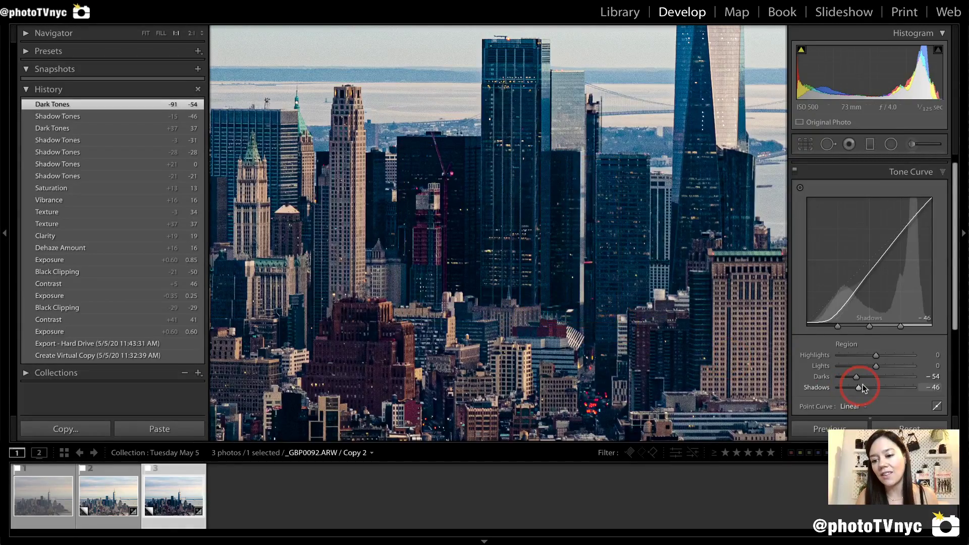
{"action": "double_click", "coordinate": [823, 376]}
{"action": "left_click_drag", "start_coordinate": [877, 377], "coordinate": [898, 378]}
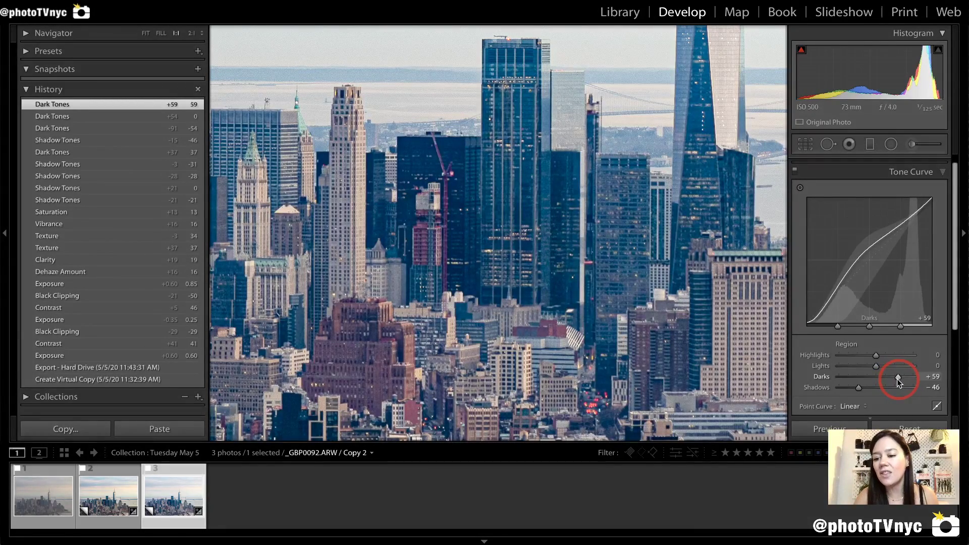
Step: Set the basic Shadows to +22 and Blacks to −65, and compare the edit with the unedited original photo
{"action": "left_click", "coordinate": [912, 174]}
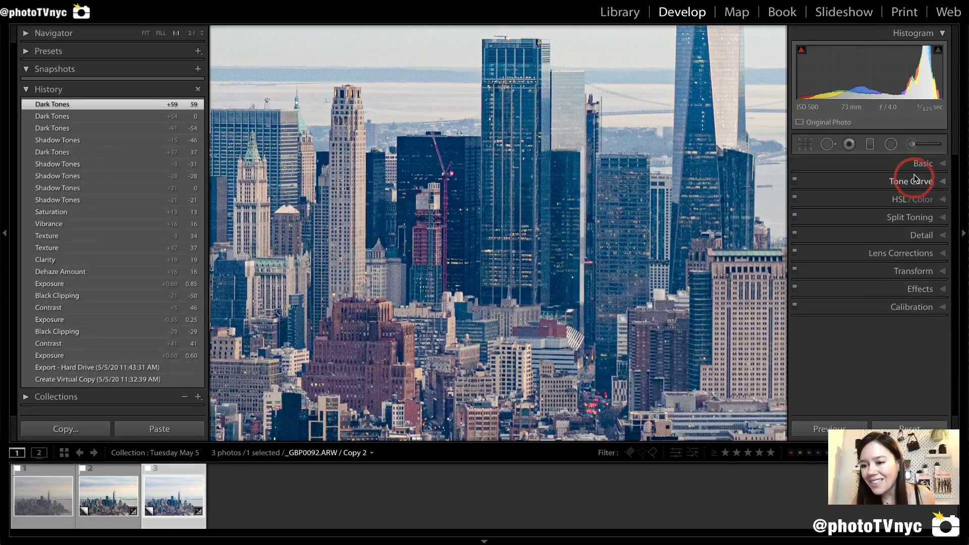
{"action": "left_click", "coordinate": [916, 164]}
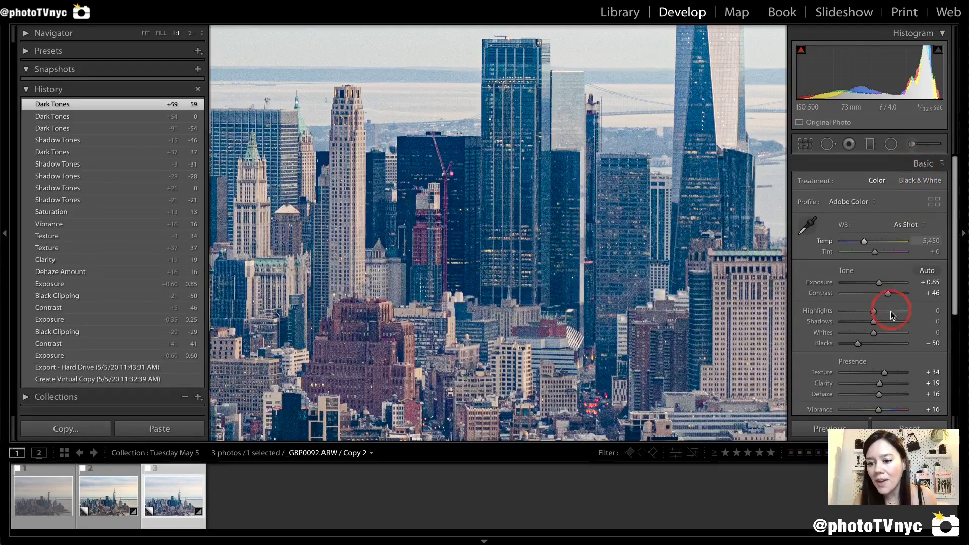
{"action": "left_click_drag", "start_coordinate": [874, 320], "coordinate": [853, 345]}
{"action": "left_click", "coordinate": [657, 346]}
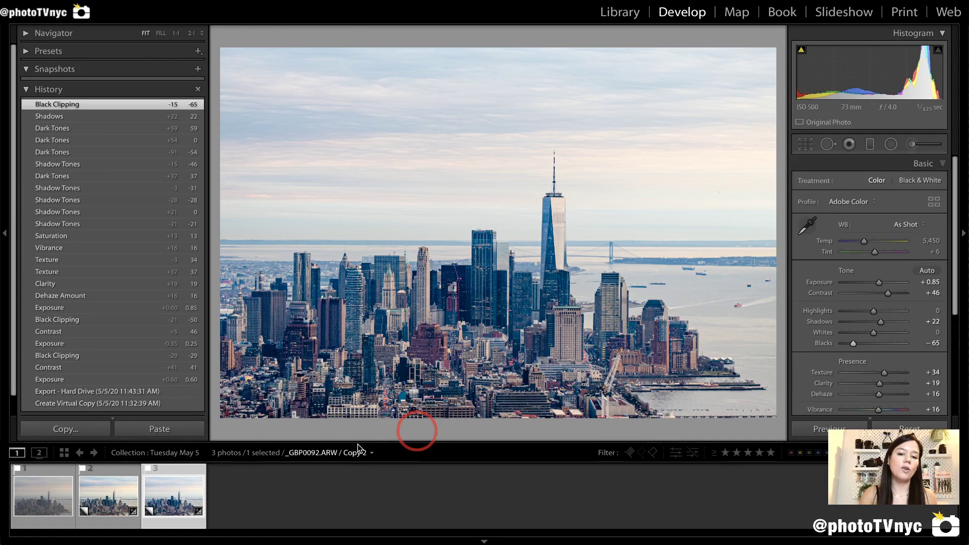
{"action": "left_click", "coordinate": [57, 504]}
{"action": "left_click", "coordinate": [52, 505]}
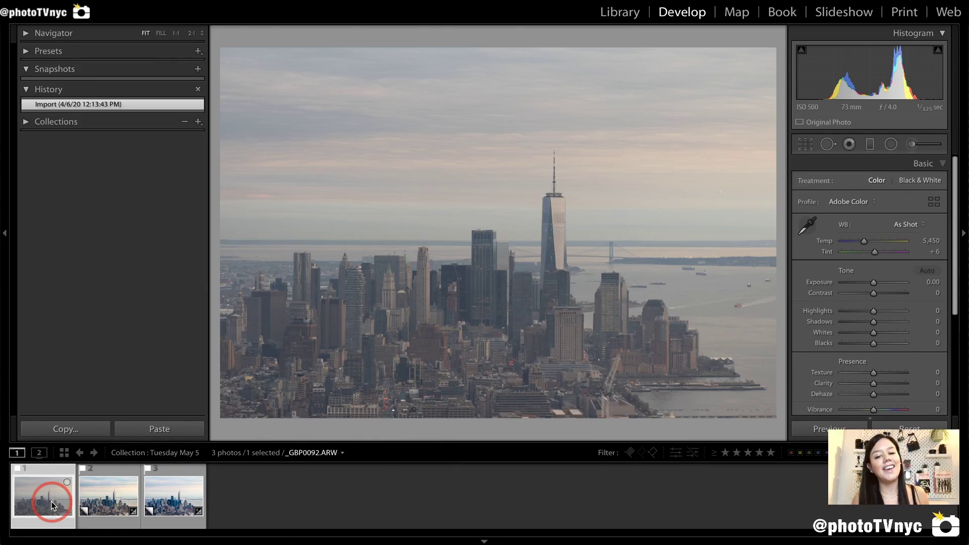
{"action": "left_click", "coordinate": [167, 503]}
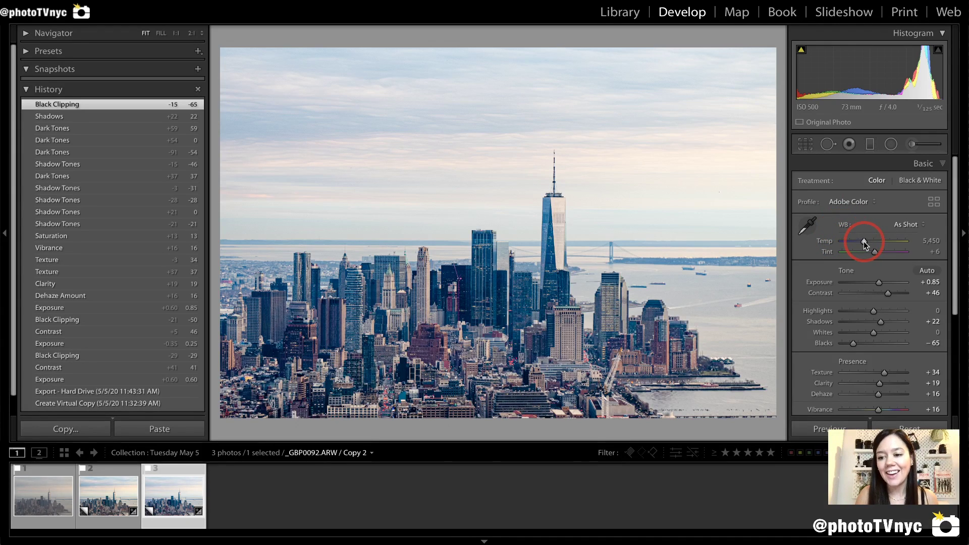
Step: Warm the white balance to a temperature of 6,129 and check the colour of the buildings at full size
{"action": "left_click_drag", "start_coordinate": [863, 241], "coordinate": [867, 243]}
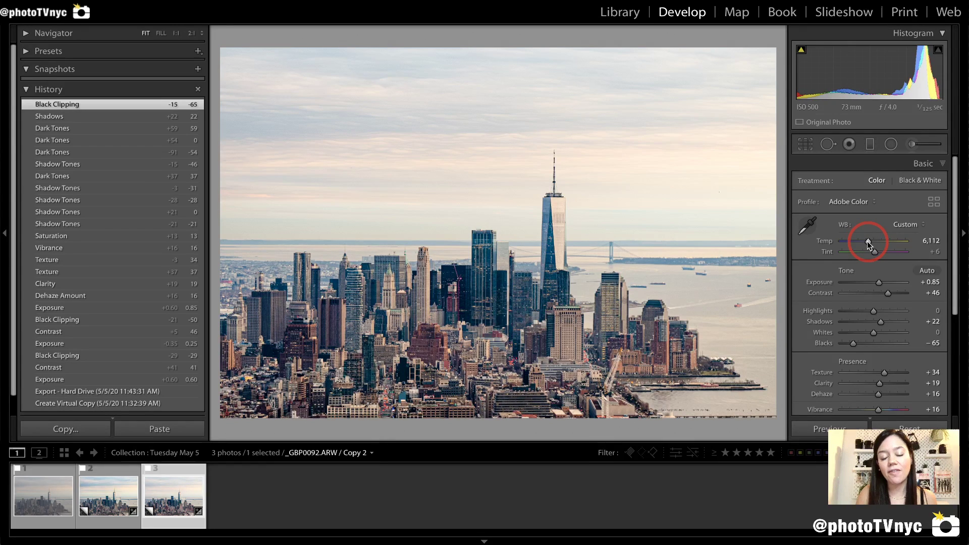
{"action": "left_click_drag", "start_coordinate": [867, 241], "coordinate": [867, 241]}
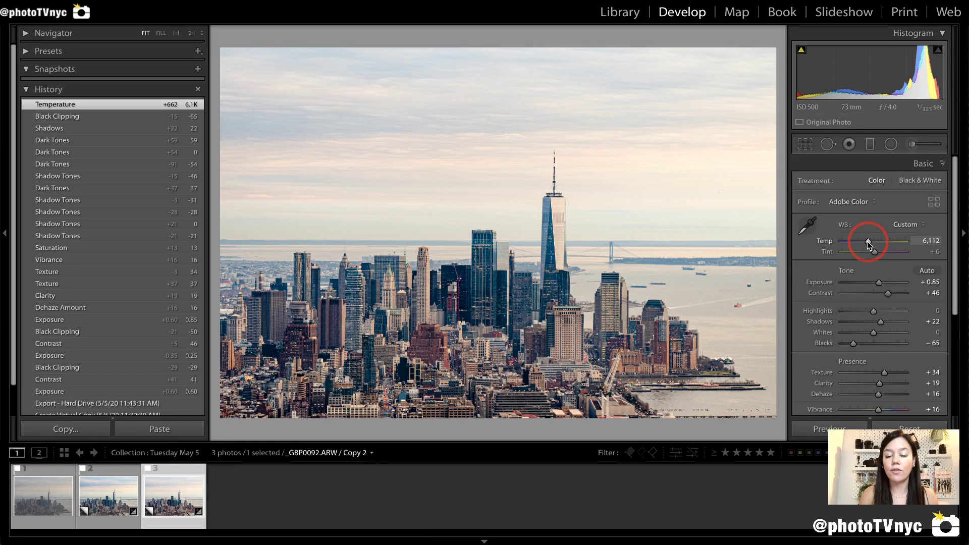
{"action": "left_click_drag", "start_coordinate": [867, 241], "coordinate": [867, 241]}
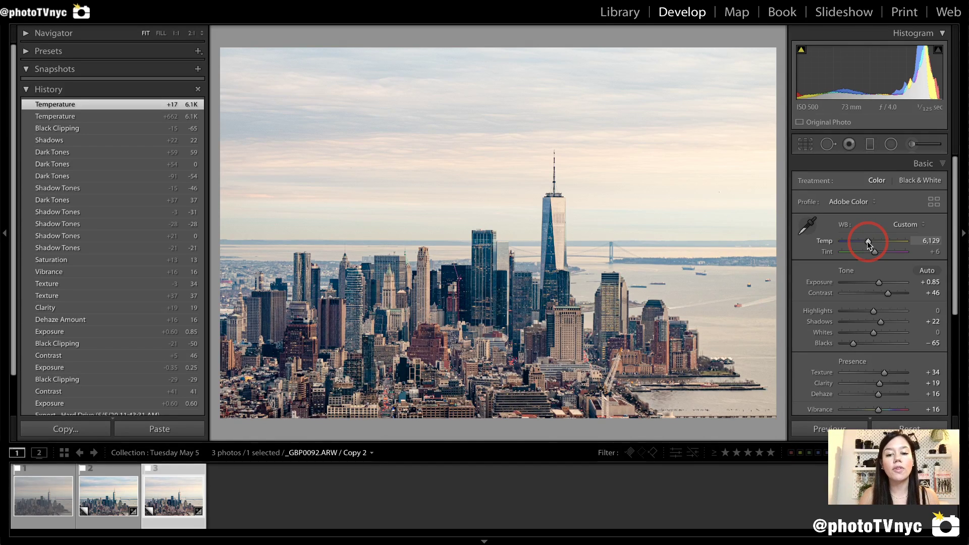
{"action": "left_click", "coordinate": [570, 338]}
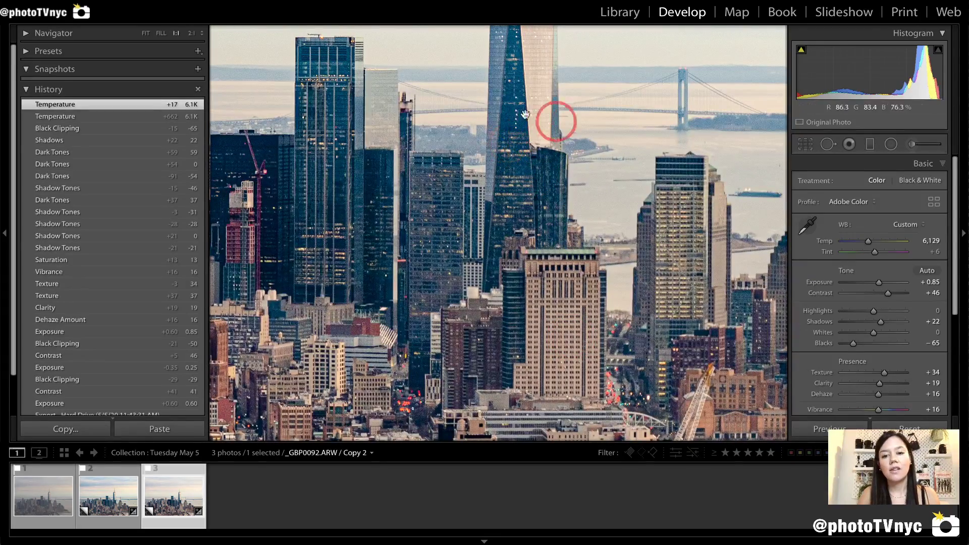
{"action": "left_click_drag", "start_coordinate": [493, 101], "coordinate": [631, 151]}
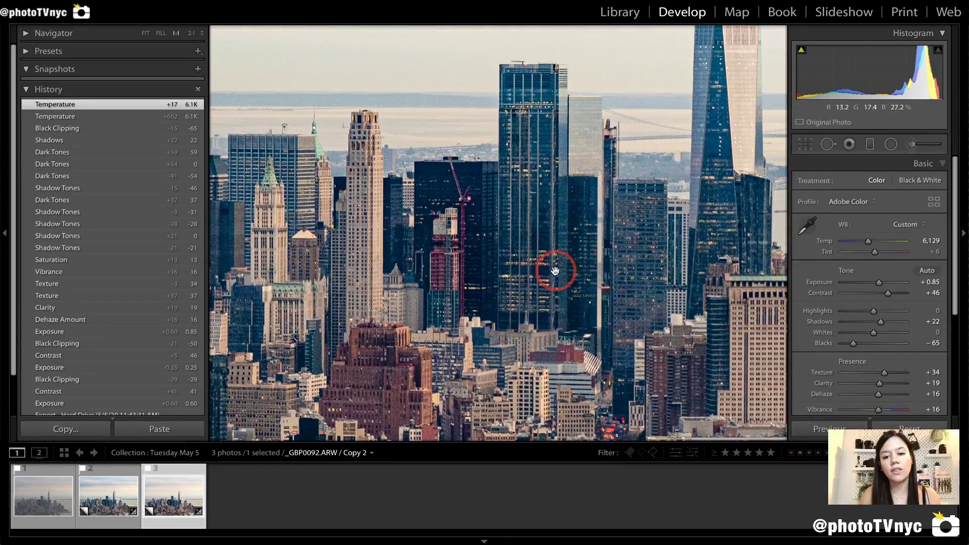
{"action": "left_click_drag", "start_coordinate": [556, 271], "coordinate": [499, 173]}
{"action": "left_click_drag", "start_coordinate": [555, 256], "coordinate": [479, 221]}
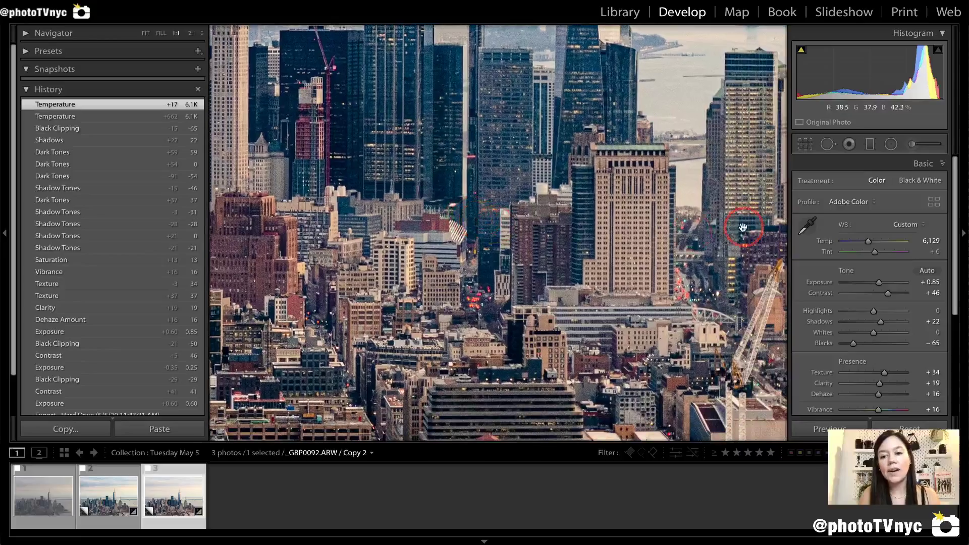
{"action": "left_click", "coordinate": [636, 221]}
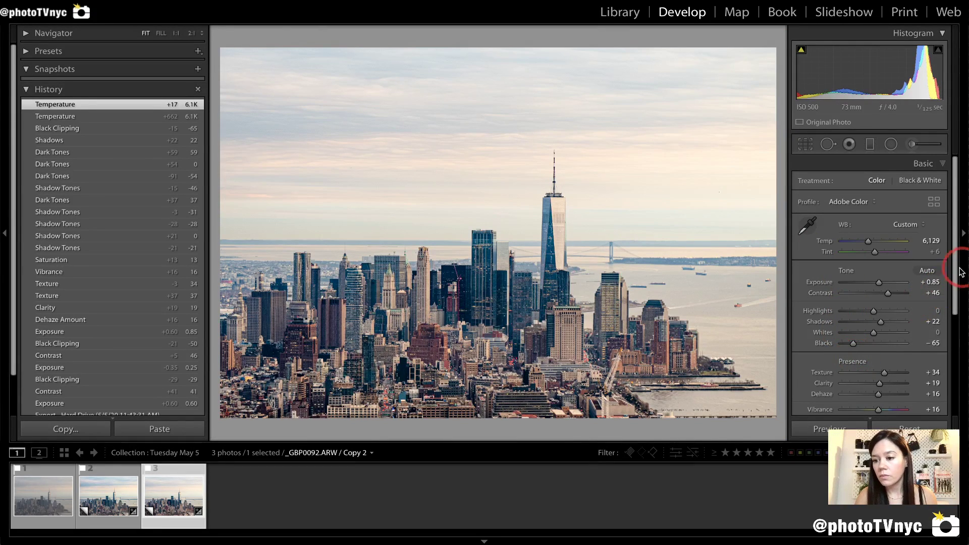
Step: Open the Detail settings, view the skyscrapers at full size for noise, and check the shutter speed, aperture and ISO in the info overlay
{"action": "left_click", "coordinate": [928, 165]}
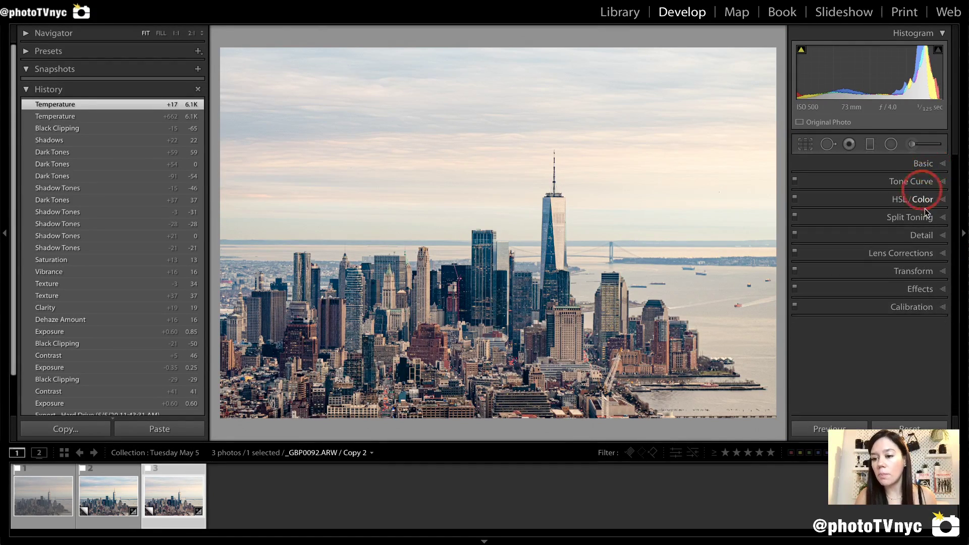
{"action": "left_click", "coordinate": [920, 235]}
{"action": "left_click", "coordinate": [463, 274]}
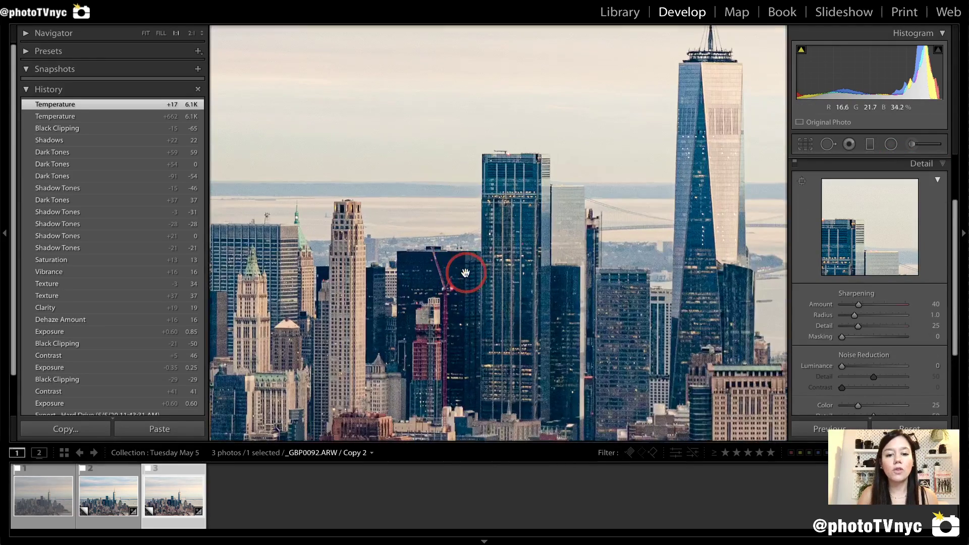
{"action": "left_click_drag", "start_coordinate": [466, 273], "coordinate": [387, 285]}
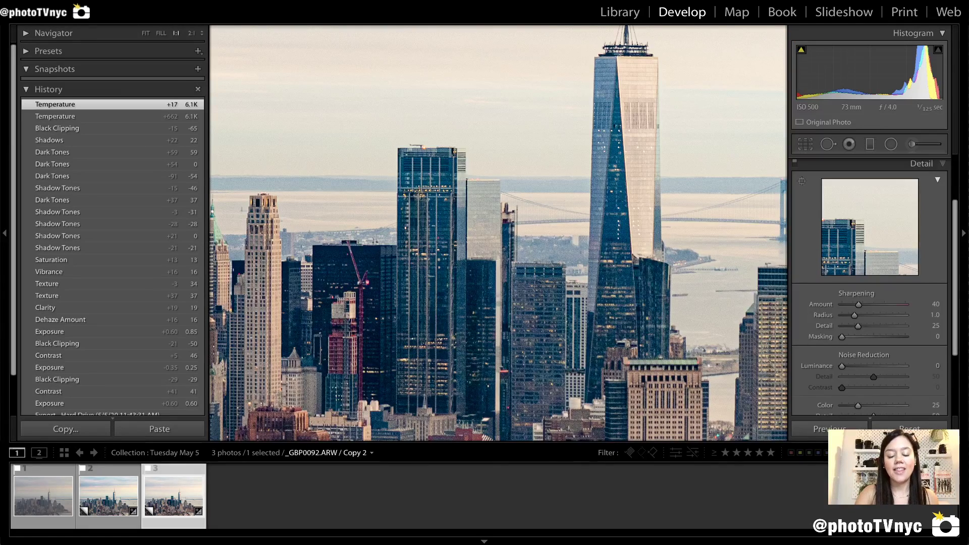
{"action": "left_click", "coordinate": [454, 129]}
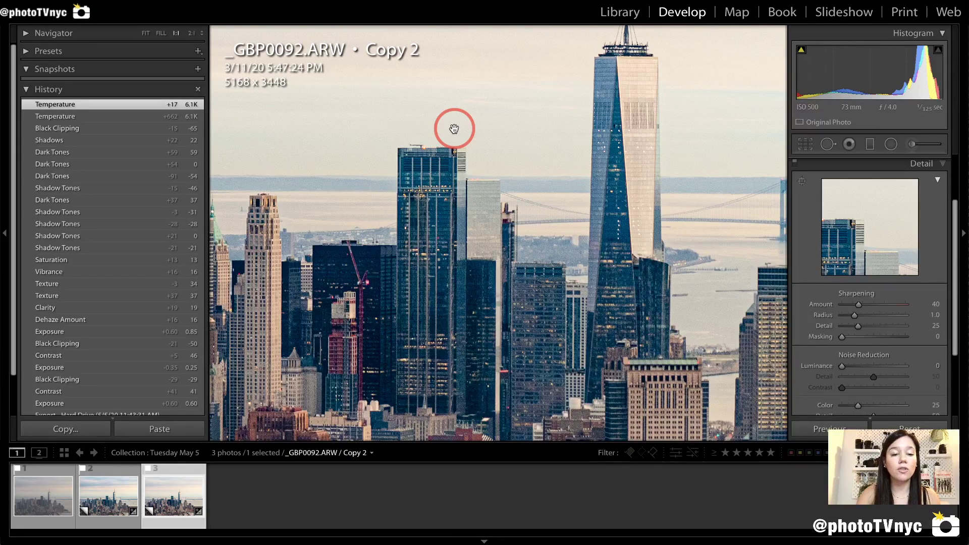
{"action": "key", "text": "i"}
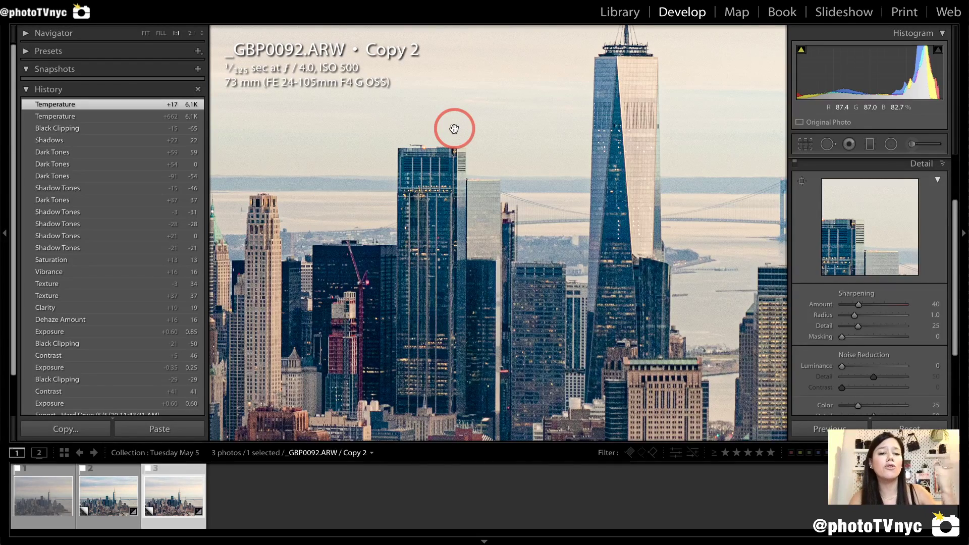
{"action": "key", "text": "i"}
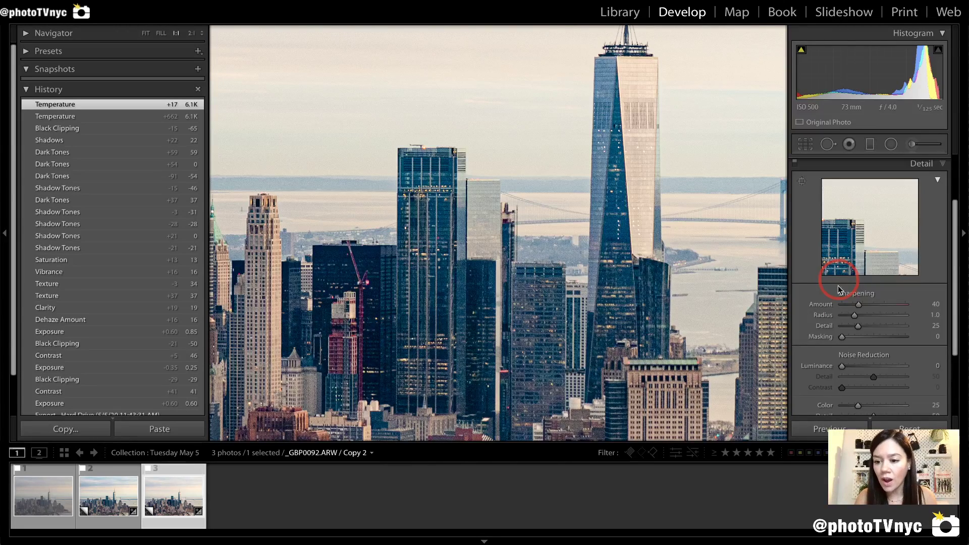
Step: Set the luminance noise reduction to 23 and compare the whole edited photo with the unedited original
{"action": "scroll", "coordinate": [817, 322], "scroll_direction": "down", "scroll_amount": 3}
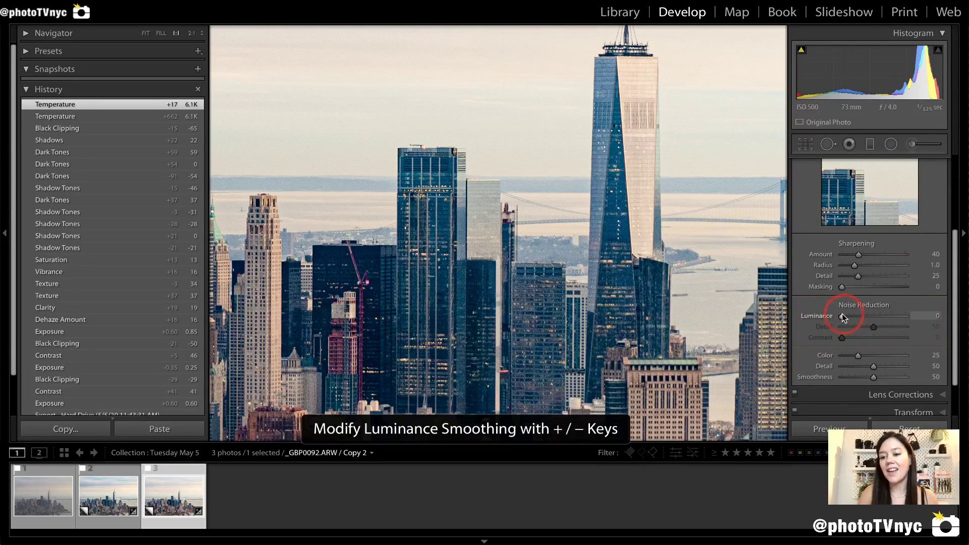
{"action": "key", "text": "plus"}
{"action": "key", "text": "plus"}
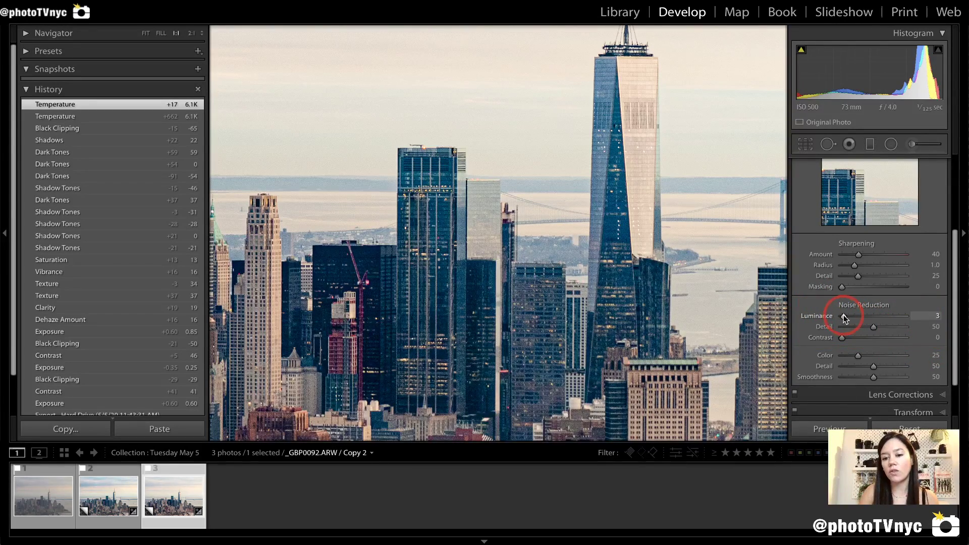
{"action": "left_click_drag", "start_coordinate": [843, 315], "coordinate": [853, 316]}
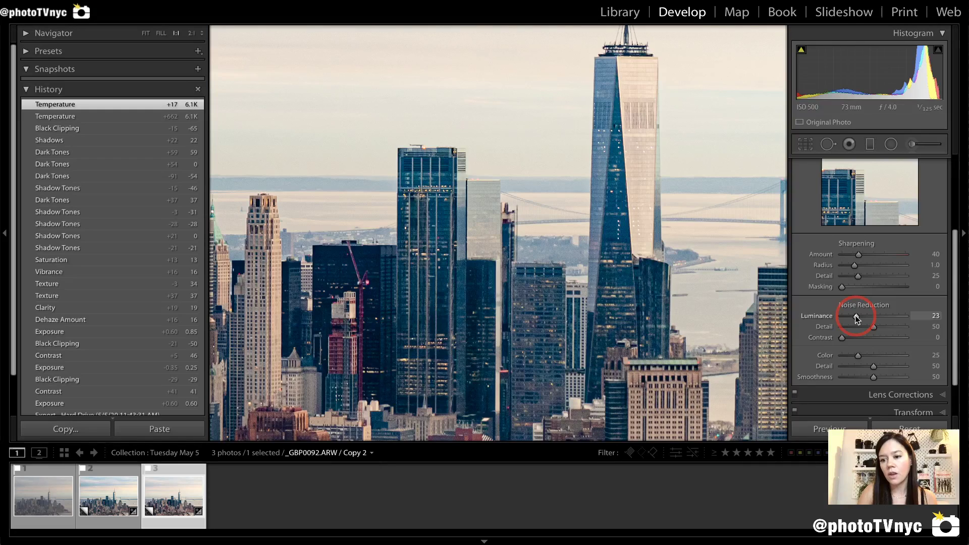
{"action": "left_click_drag", "start_coordinate": [857, 318], "coordinate": [856, 319]}
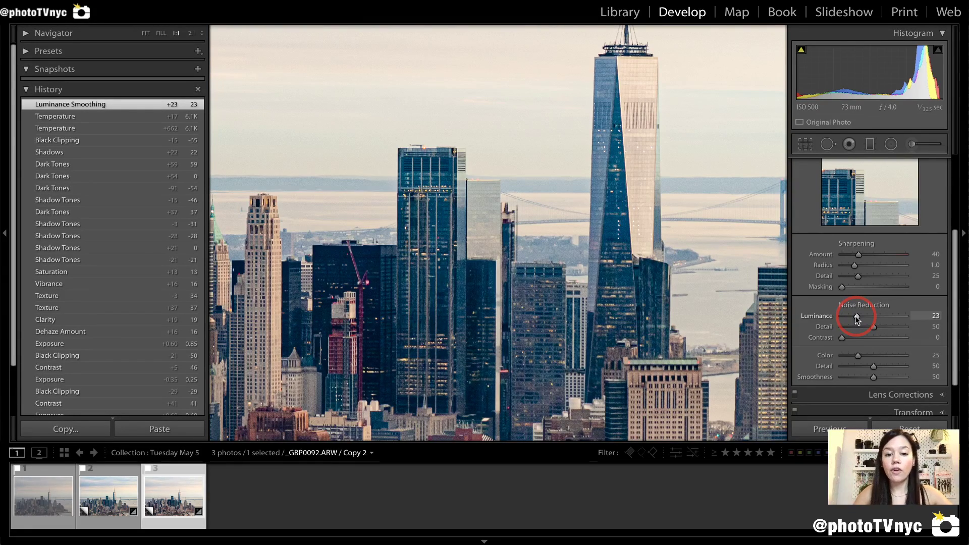
{"action": "left_click", "coordinate": [396, 244]}
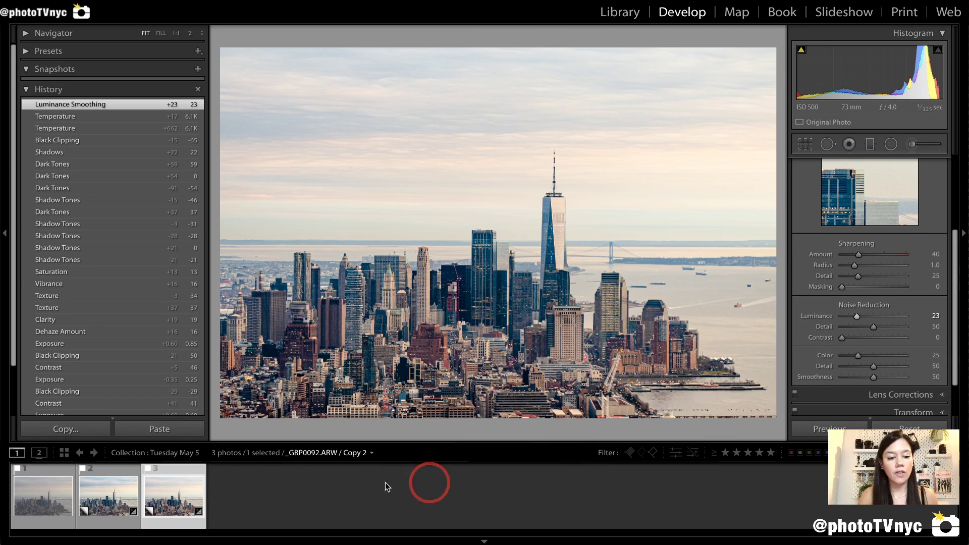
{"action": "left_click", "coordinate": [40, 492]}
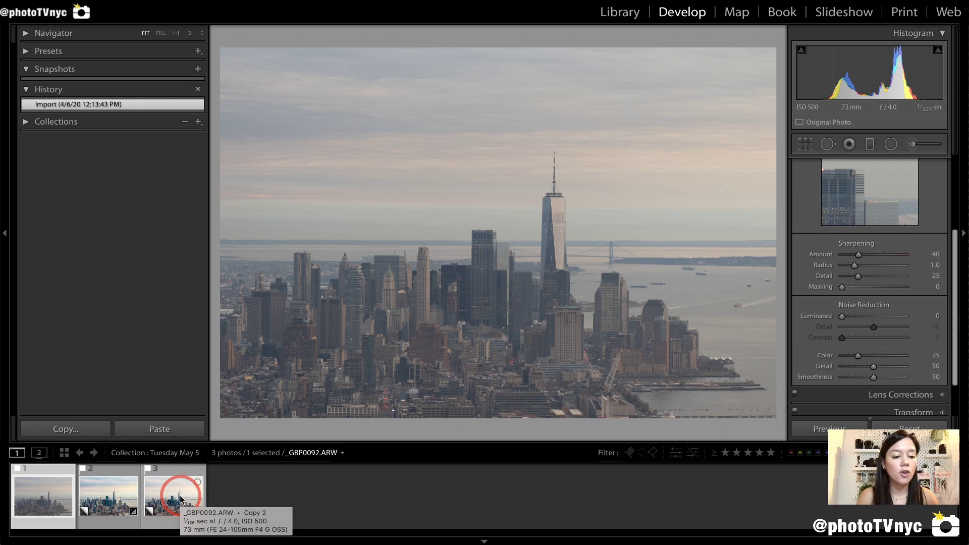
{"action": "left_click", "coordinate": [180, 500]}
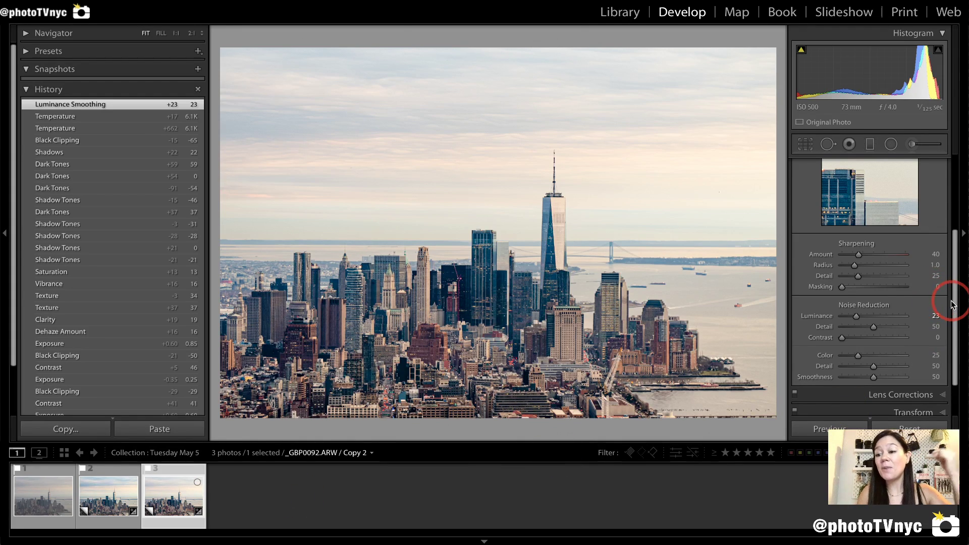
Step: Collapse the Detail settings and start a new graduated filter with its effect settings in view
{"action": "scroll", "coordinate": [950, 303], "scroll_direction": "up", "scroll_amount": 5}
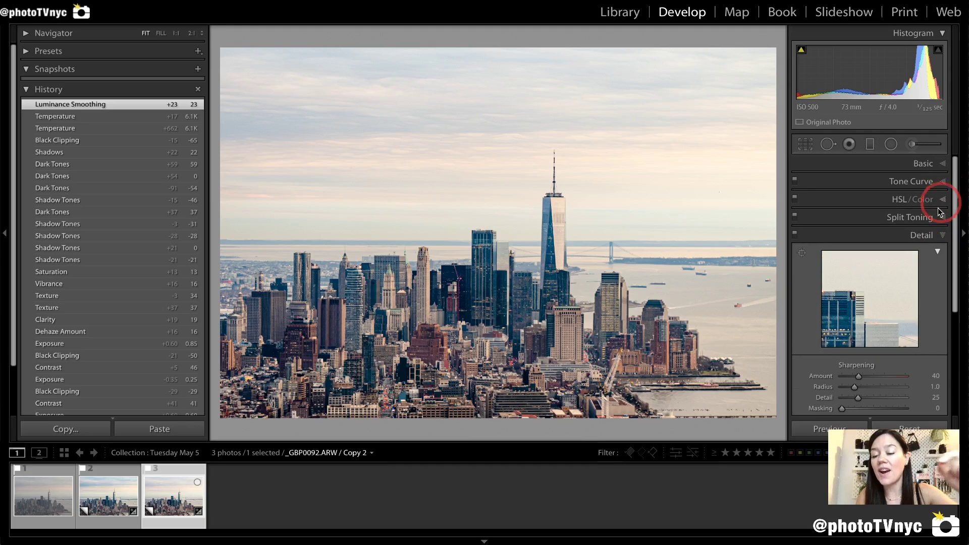
{"action": "left_click", "coordinate": [935, 236]}
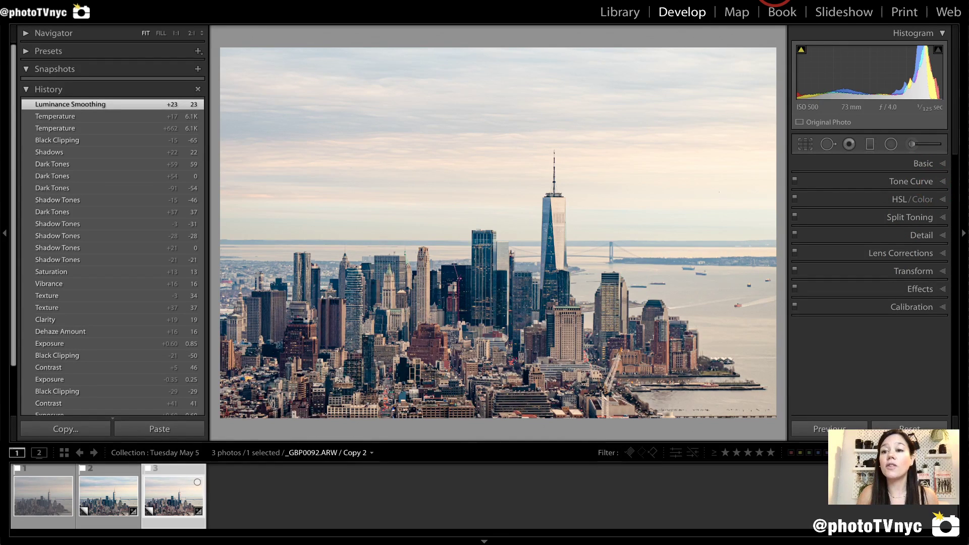
{"action": "key", "text": "m"}
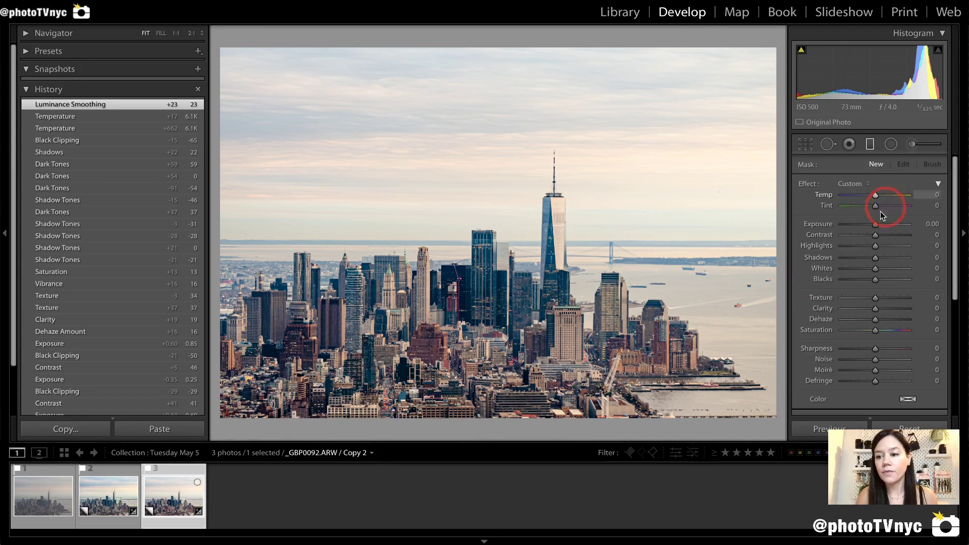
{"action": "scroll", "coordinate": [818, 197], "scroll_direction": "down", "scroll_amount": 1}
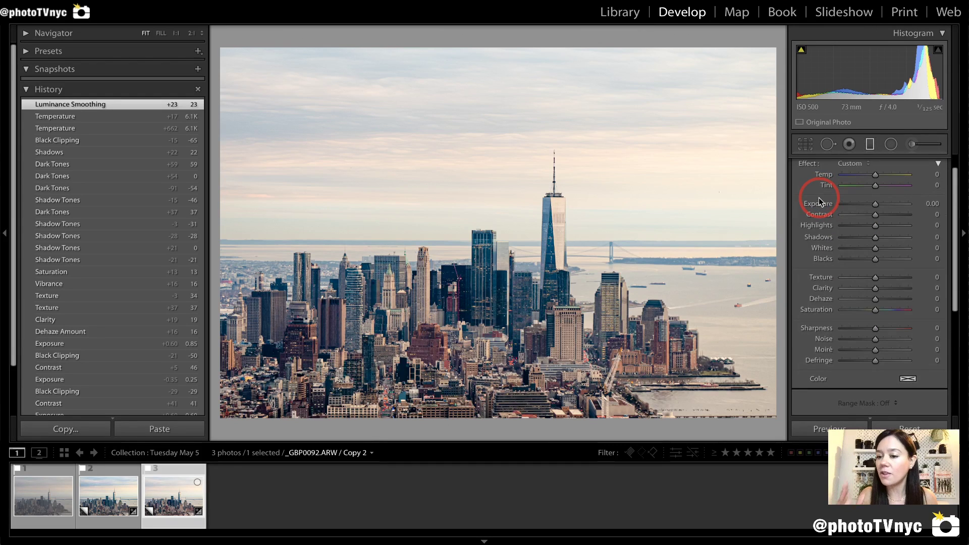
{"action": "scroll", "coordinate": [823, 177], "scroll_direction": "up", "scroll_amount": 1}
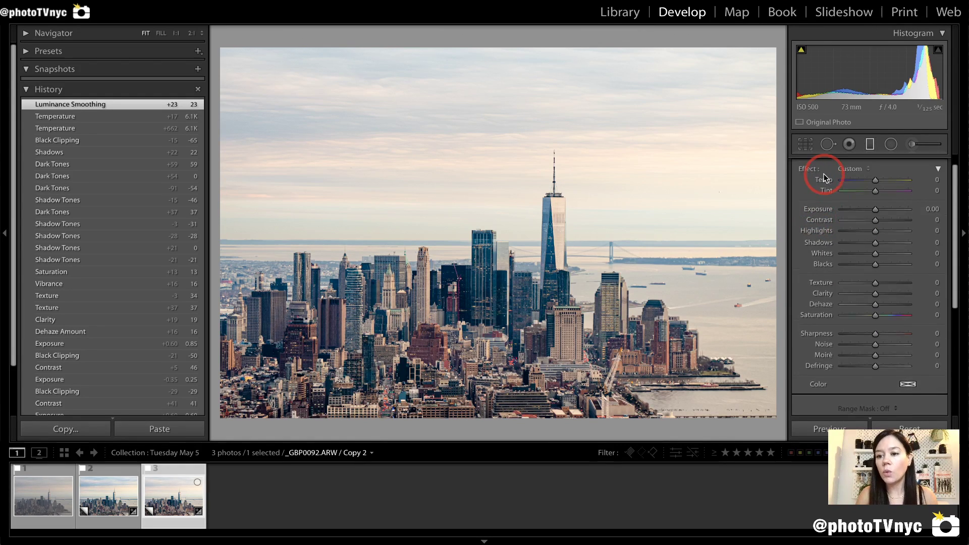
{"action": "scroll", "coordinate": [824, 177], "scroll_direction": "up", "scroll_amount": 1}
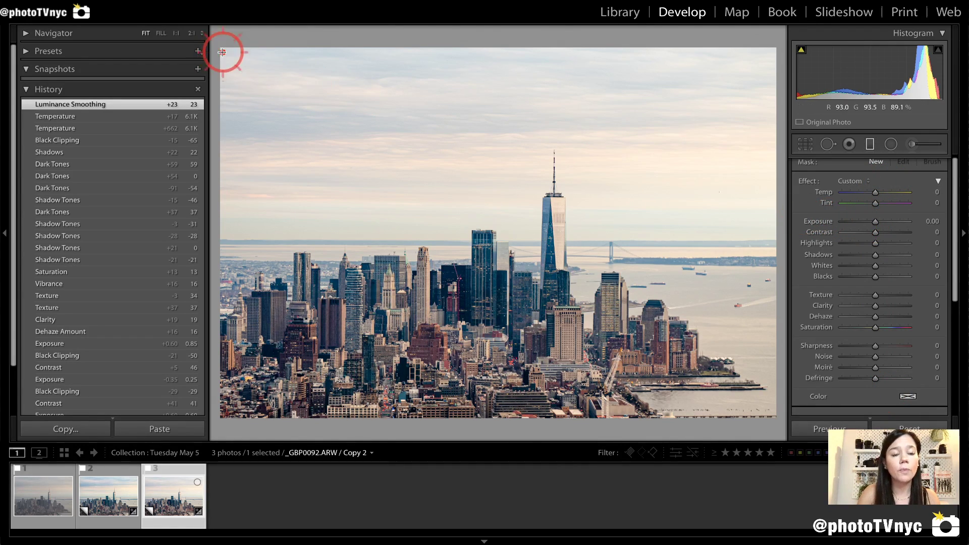
{"action": "mouse_move", "coordinate": [222, 51]}
{"action": "left_mouse_down"}
{"action": "mouse_move", "coordinate": [342, 121]}
{"action": "mouse_move", "coordinate": [683, 225]}
{"action": "mouse_move", "coordinate": [774, 234]}
{"action": "left_mouse_up"}
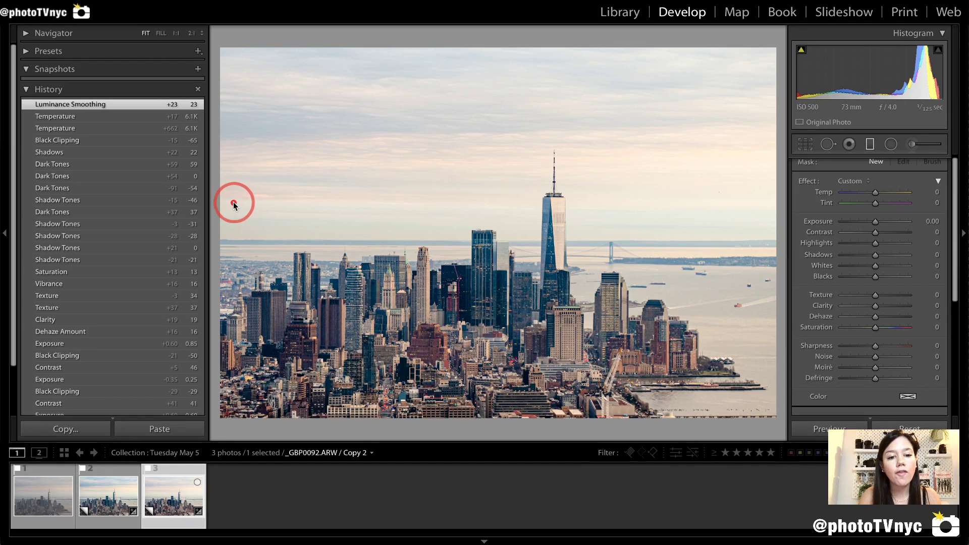
{"action": "mouse_move", "coordinate": [234, 203]}
{"action": "left_mouse_down"}
{"action": "mouse_move", "coordinate": [463, 353]}
{"action": "mouse_move", "coordinate": [670, 426]}
{"action": "left_mouse_up"}
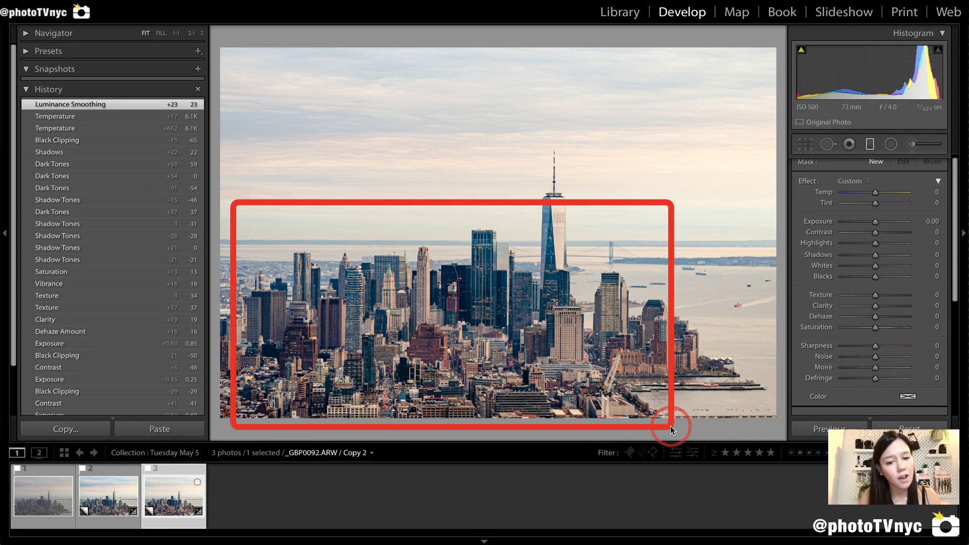
{"action": "left_click", "coordinate": [430, 132]}
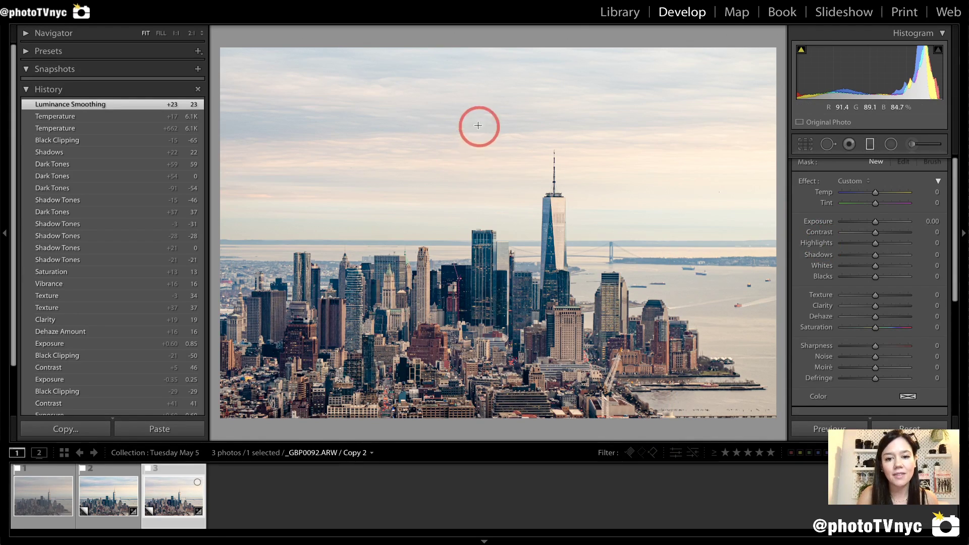
Step: Place a level graduated filter over the sky, fading out near the horizon, with Exposure −0.37 and Dehaze 8, and close the filter
{"action": "left_click_drag", "start_coordinate": [470, 108], "coordinate": [474, 186]}
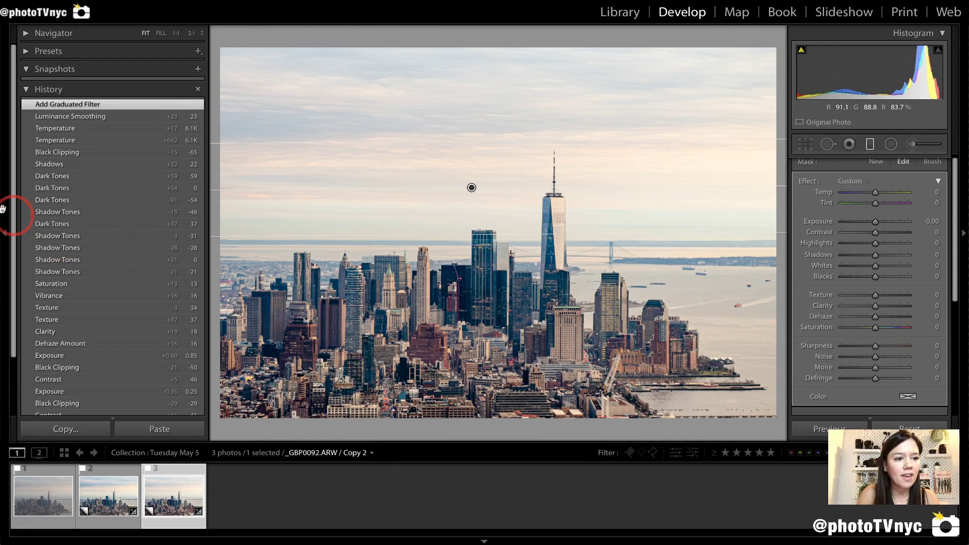
{"action": "mouse_move", "coordinate": [503, 173]}
{"action": "left_mouse_down"}
{"action": "mouse_move", "coordinate": [439, 147]}
{"action": "mouse_move", "coordinate": [442, 235]}
{"action": "left_mouse_up"}
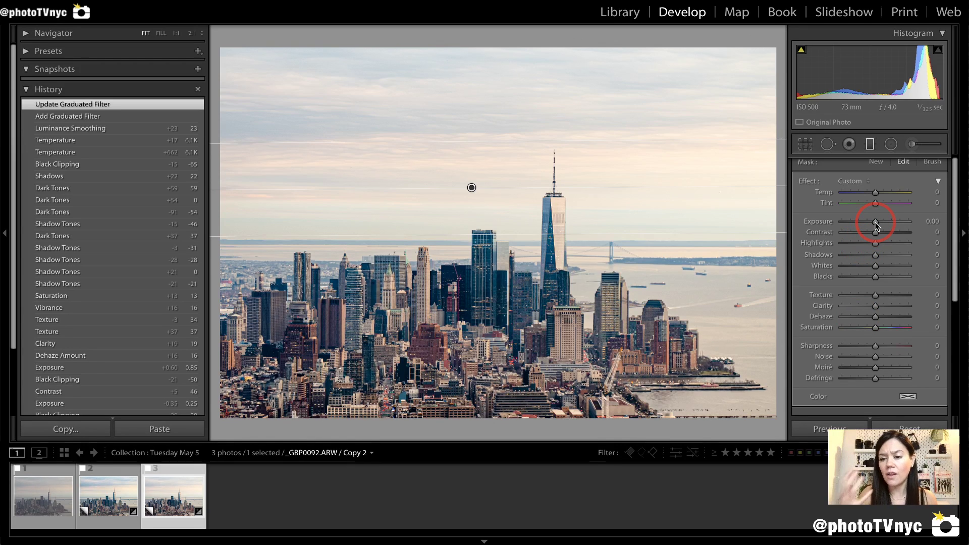
{"action": "left_click_drag", "start_coordinate": [874, 222], "coordinate": [872, 223]}
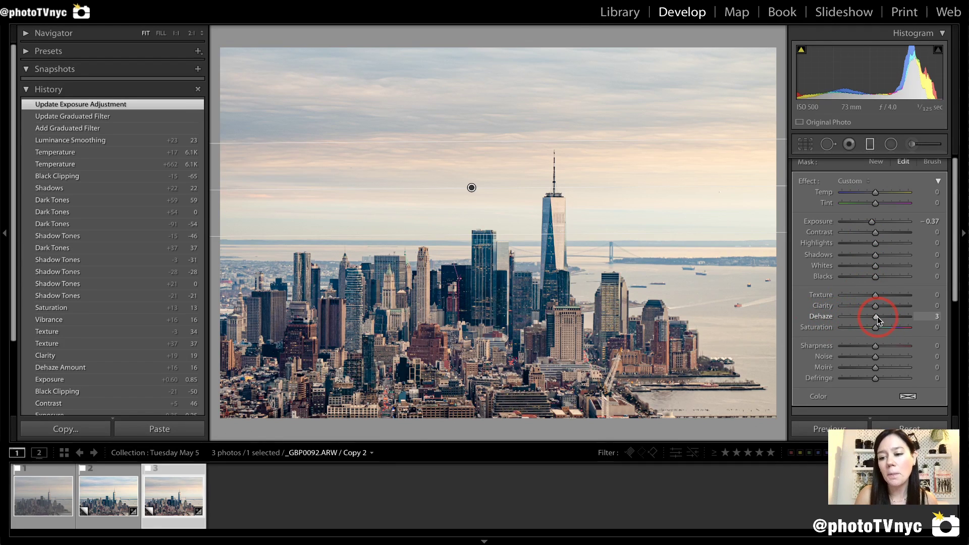
{"action": "left_click_drag", "start_coordinate": [877, 316], "coordinate": [878, 318]}
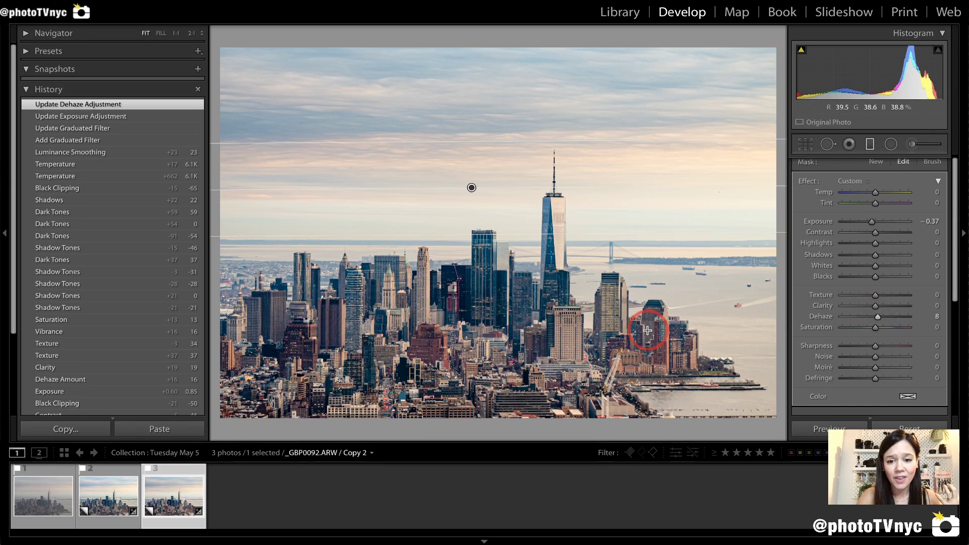
{"action": "key", "text": "m"}
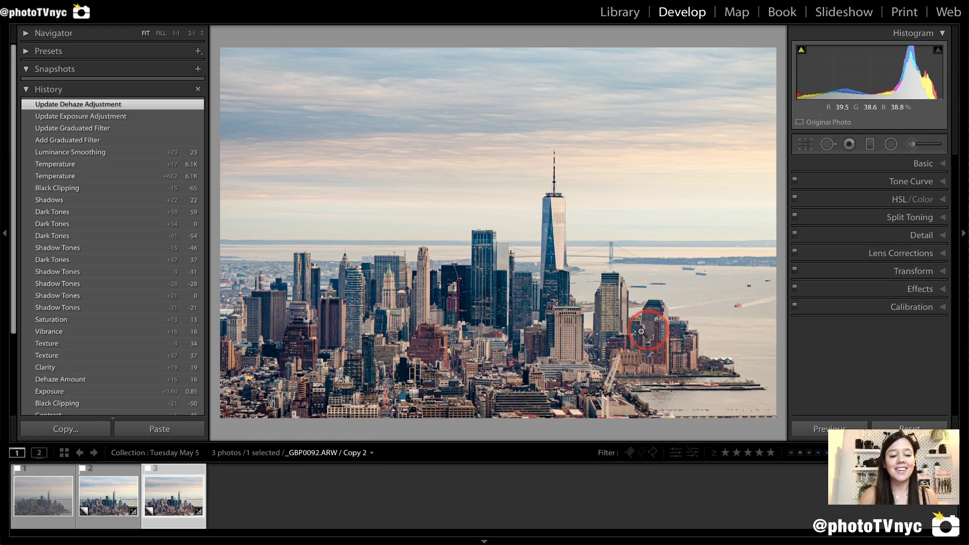
Step: Compare the unedited original skyline photo with the finished edited copy
{"action": "left_click", "coordinate": [45, 503]}
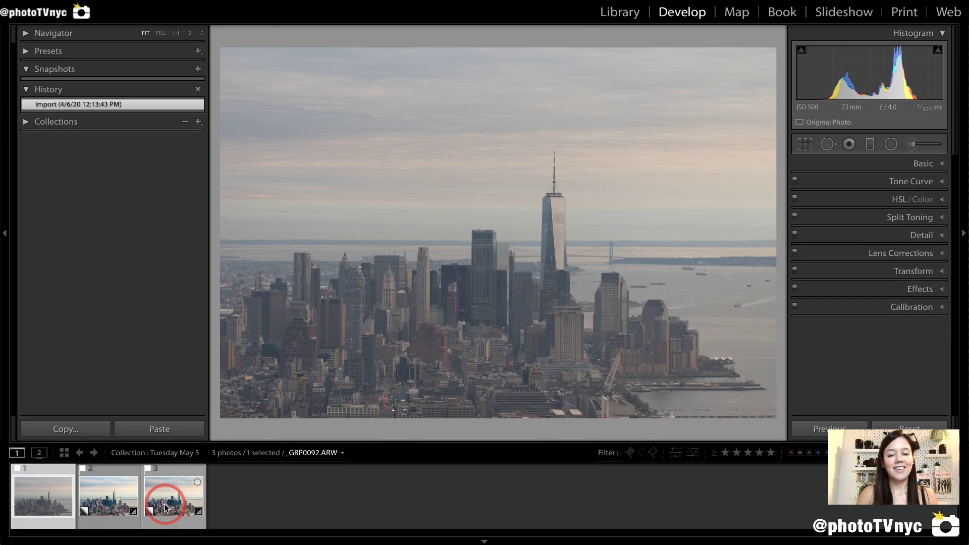
{"action": "left_click", "coordinate": [165, 507]}
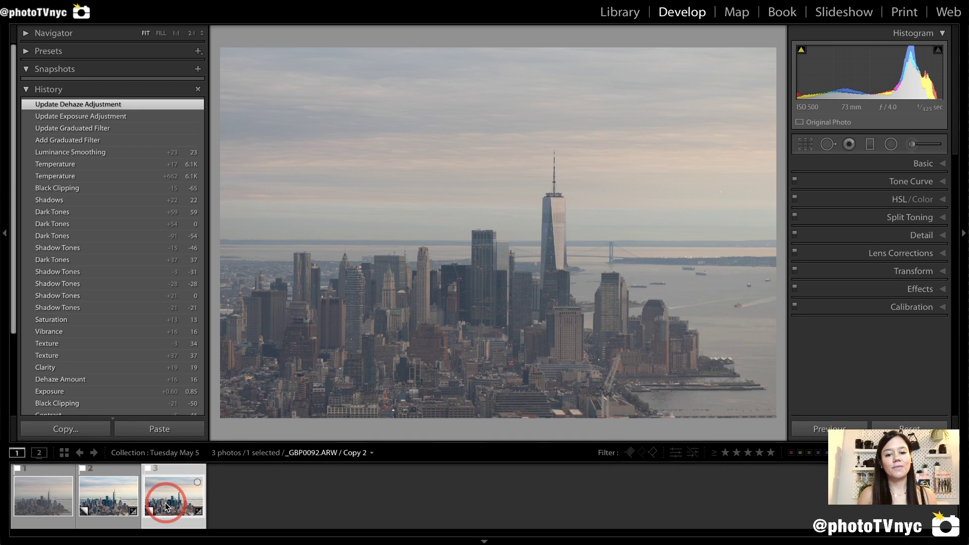